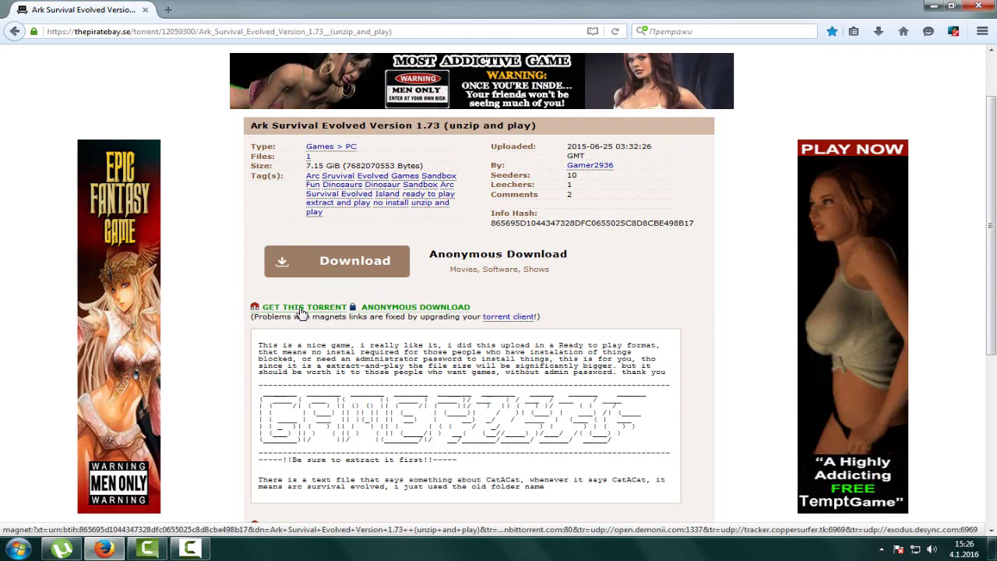
Open the magnet link for Ark Survival Evolved Version 1.73, dismiss the program launch prompt, and close the browser windows
click(301, 310)
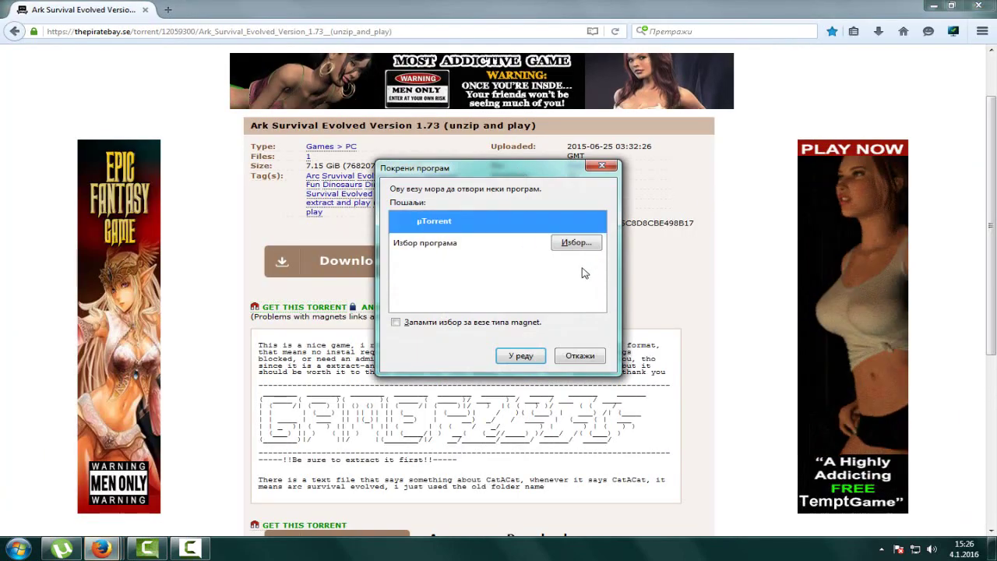
click(604, 167)
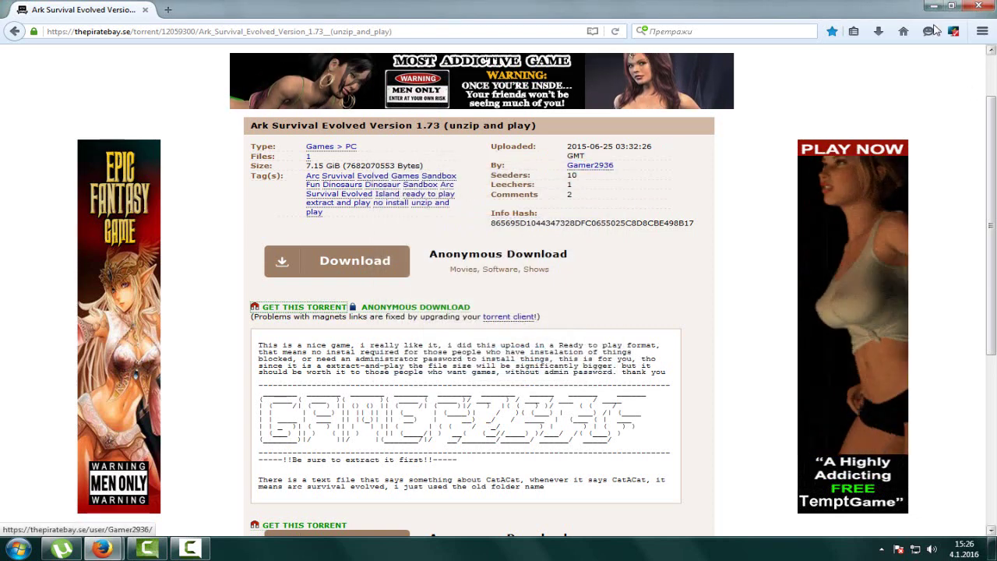
click(988, 8)
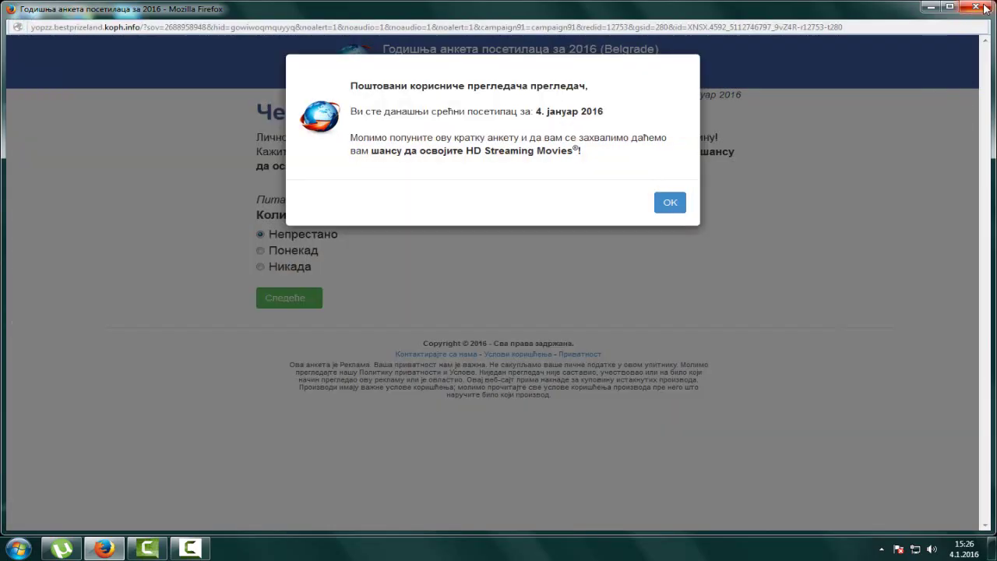
click(975, 7)
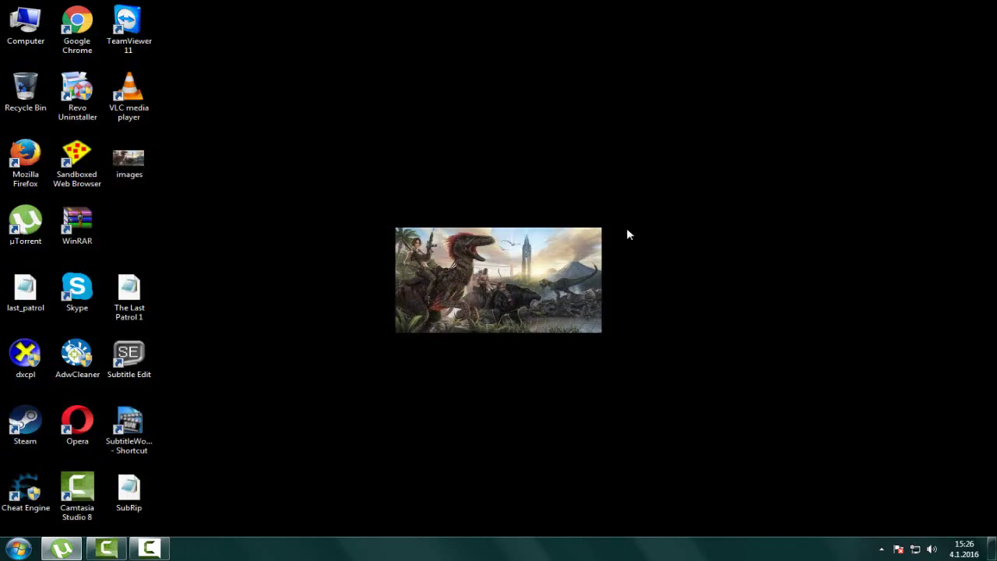
Refresh the desktop and open Local Disk (D:) from Computer
right_click(291, 108)
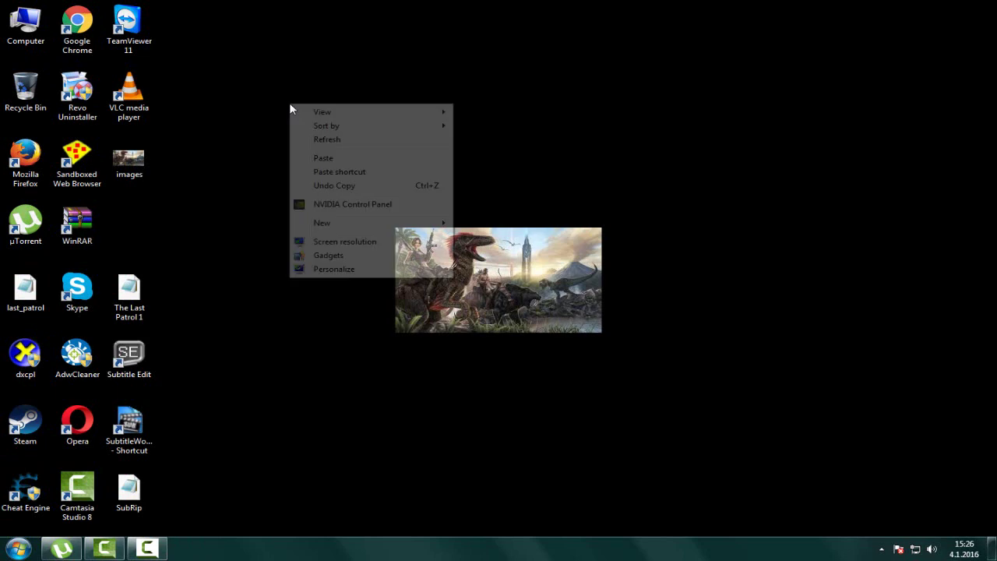
click(327, 140)
double_click(26, 25)
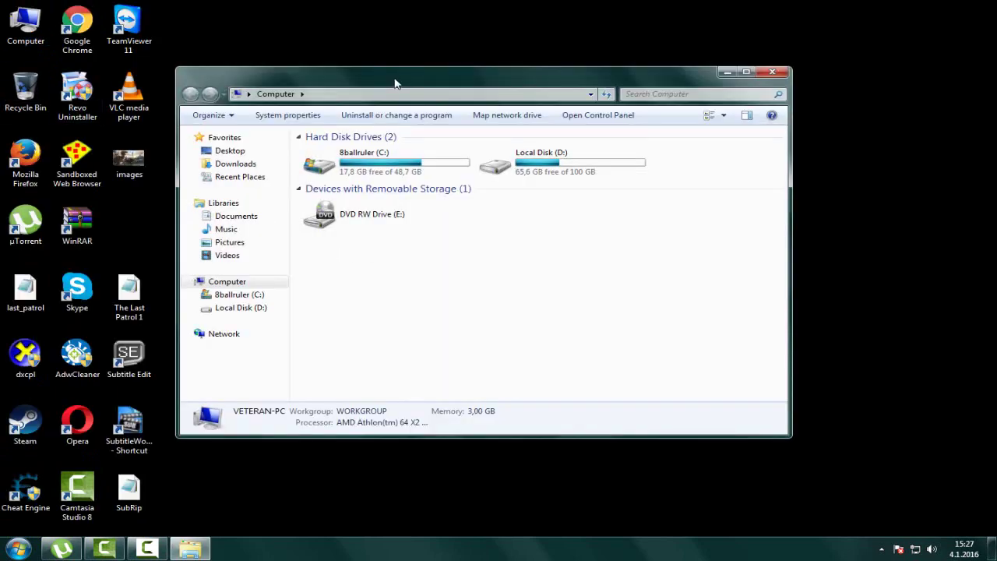
drag(413, 78, 427, 28)
double_click(575, 111)
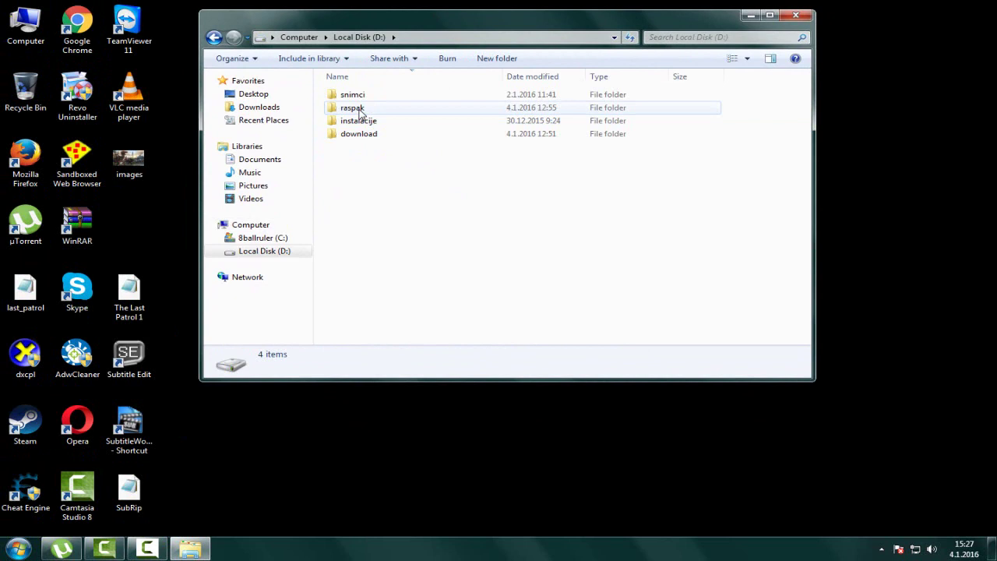
Check the contents of the raspak folder, return to drive D:, and open the download folder
double_click(360, 111)
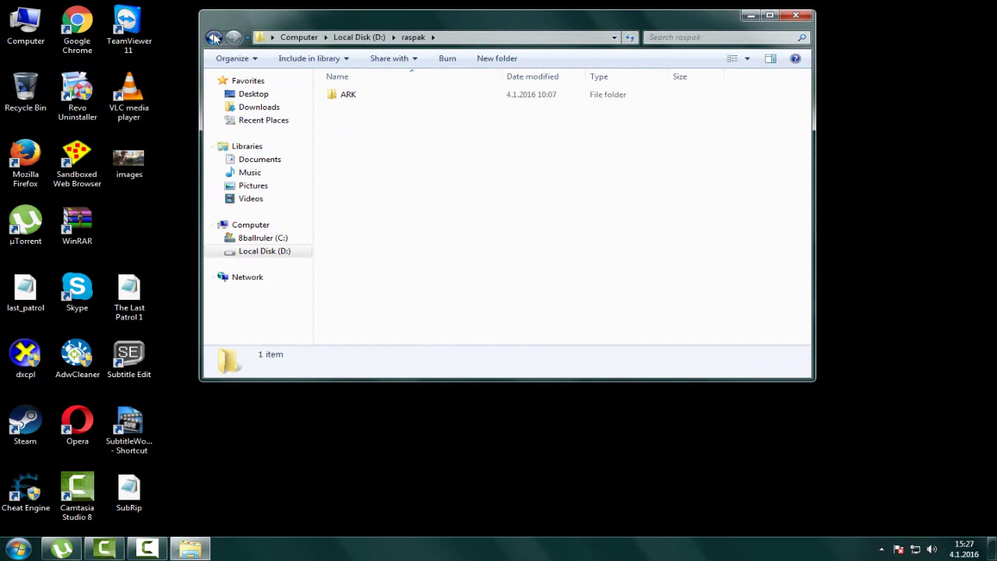
click(214, 37)
double_click(356, 136)
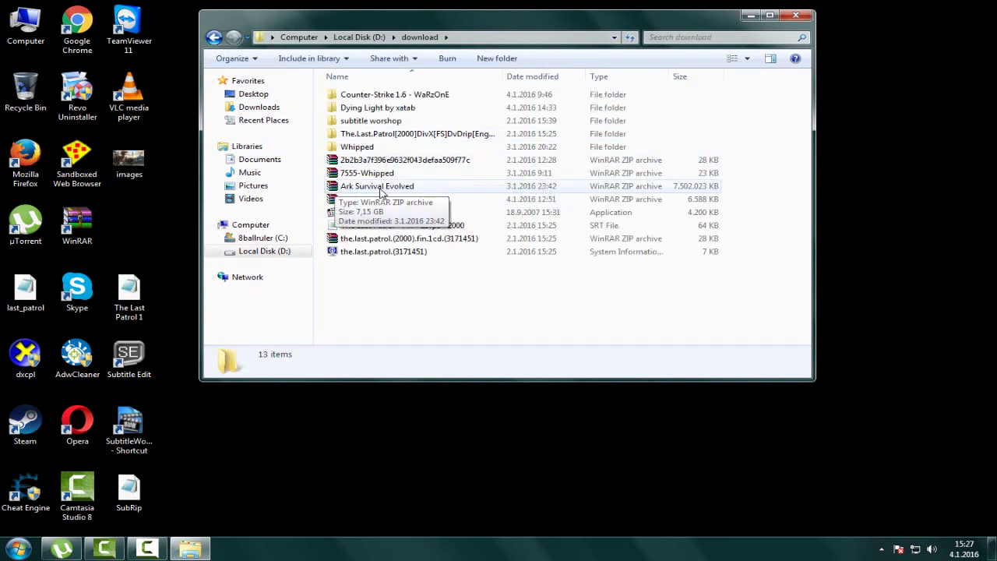
Prepare extraction of the Ark Survival Evolved archive with D:\raspak\ARK as destination path, and cancel without extracting
click(350, 189)
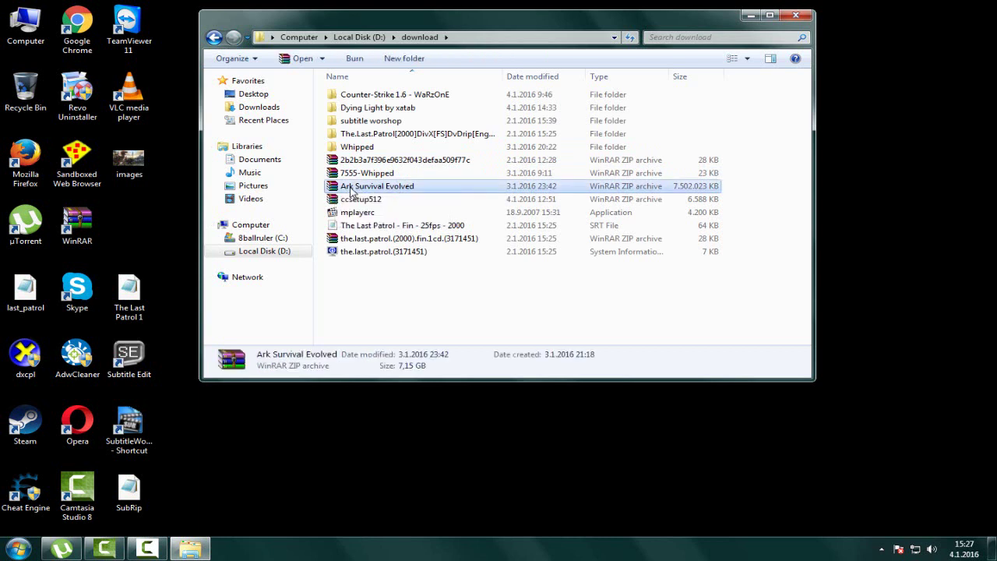
right_click(351, 189)
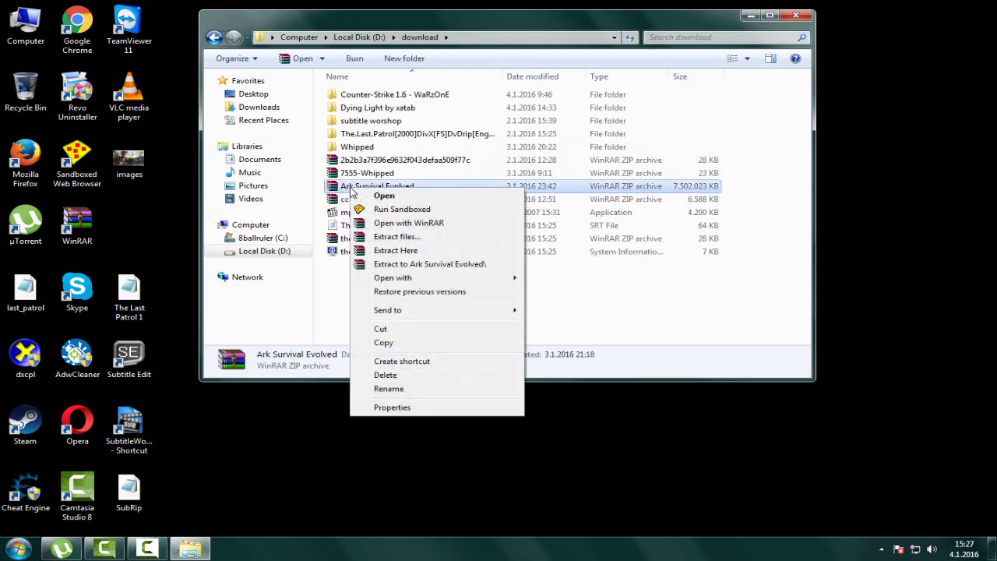
click(399, 237)
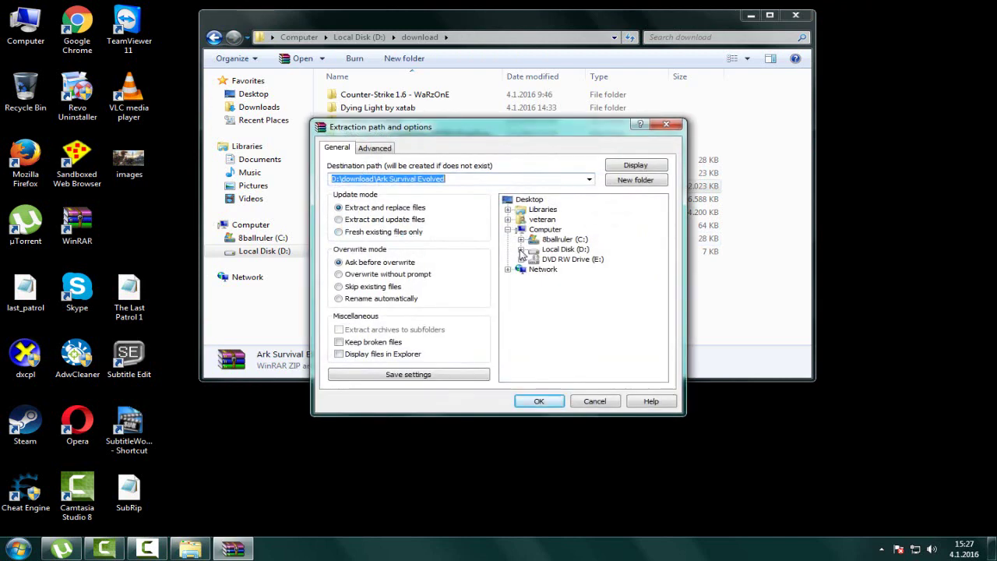
click(520, 250)
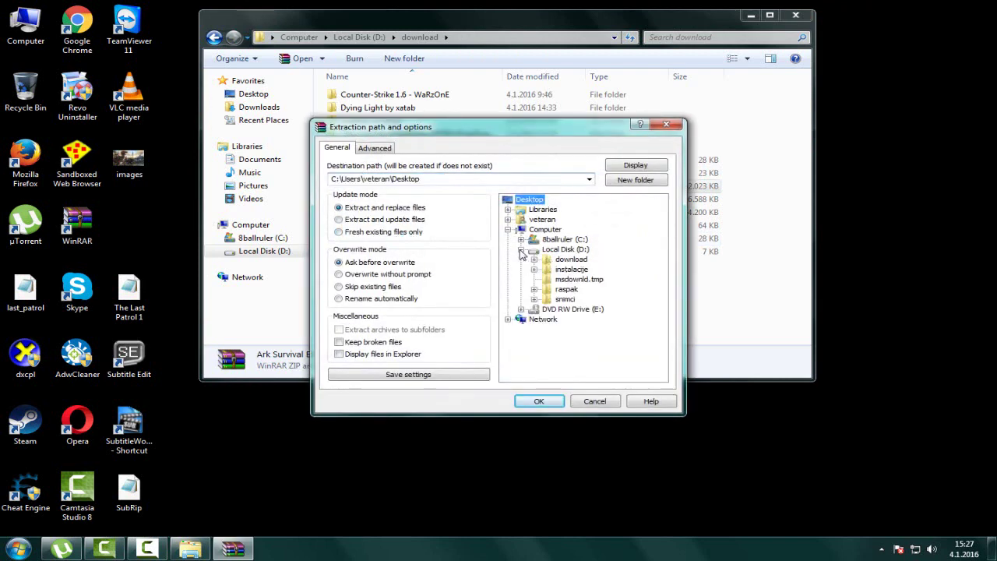
click(534, 290)
click(576, 299)
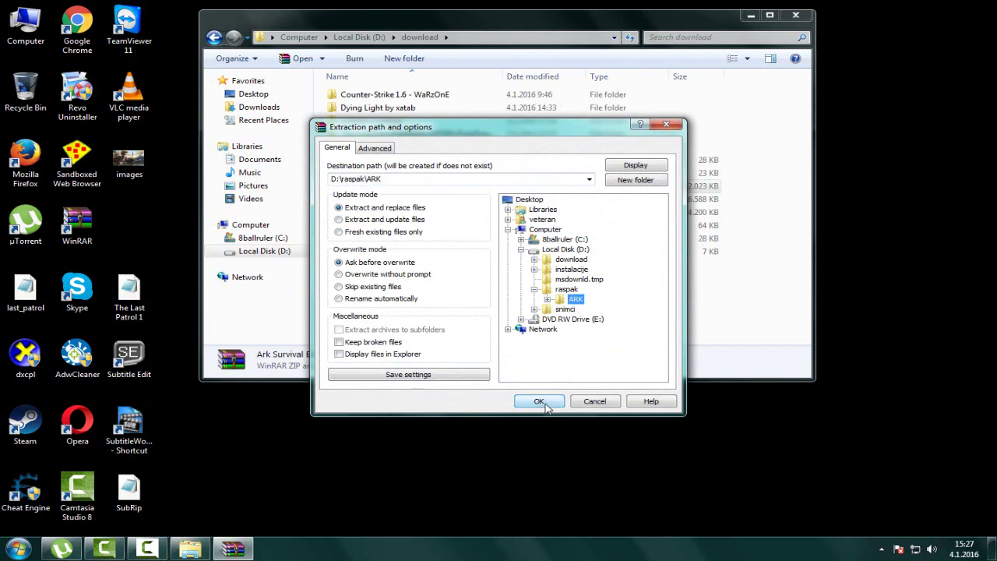
click(667, 125)
Go from the download folder to the extracted game files in D:\raspak\ARK\CatACat
click(214, 37)
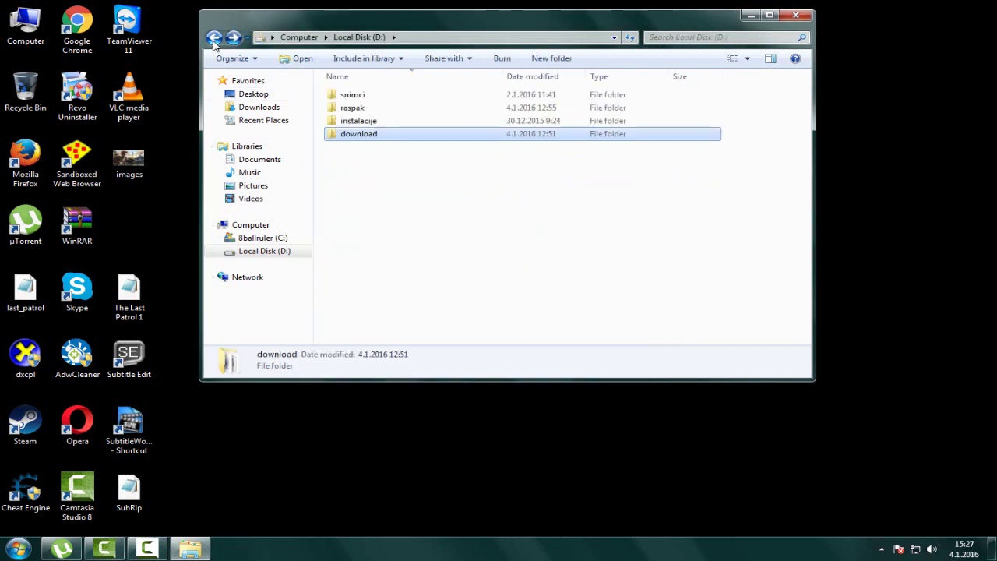
click(214, 36)
double_click(569, 108)
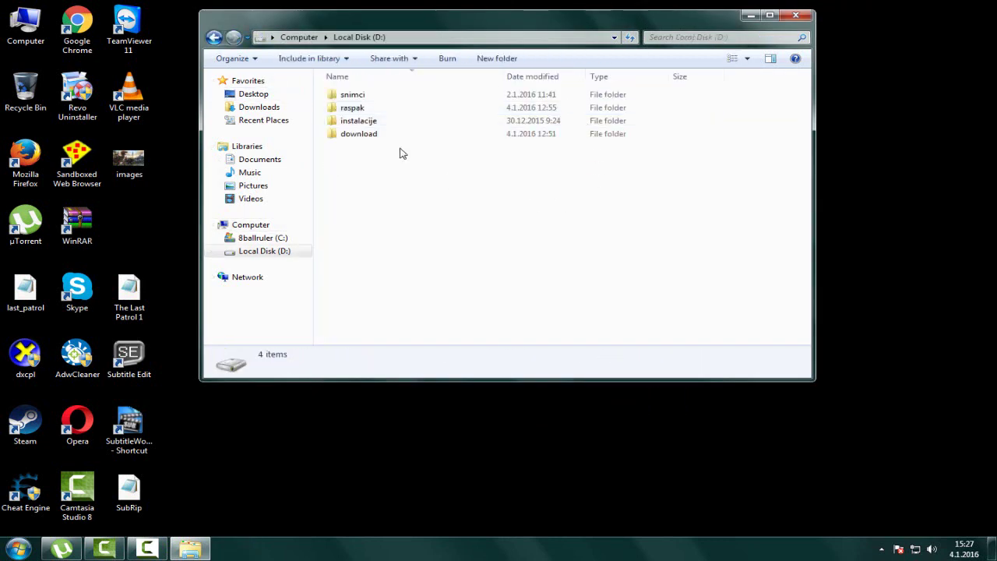
double_click(352, 108)
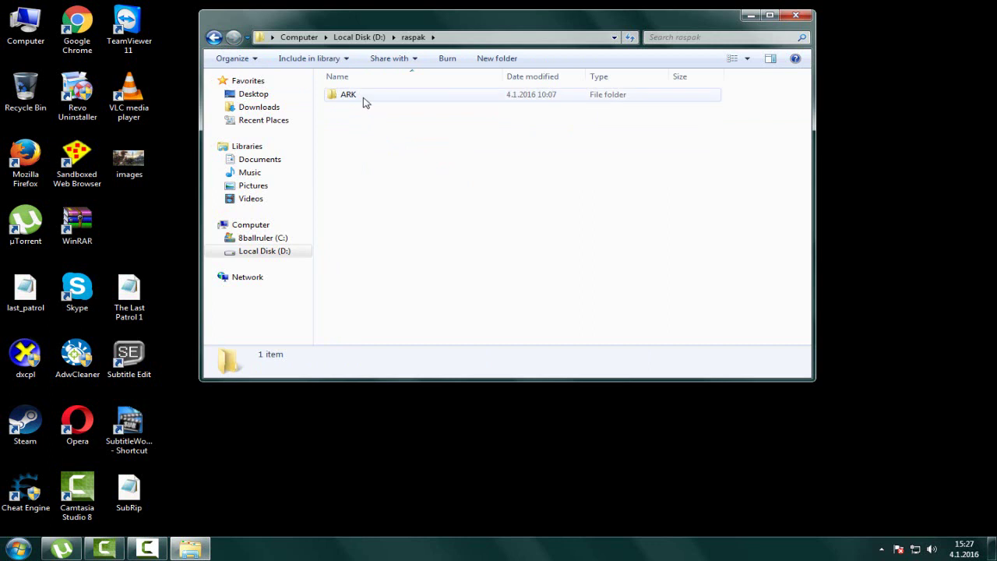
double_click(365, 100)
click(364, 99)
double_click(365, 98)
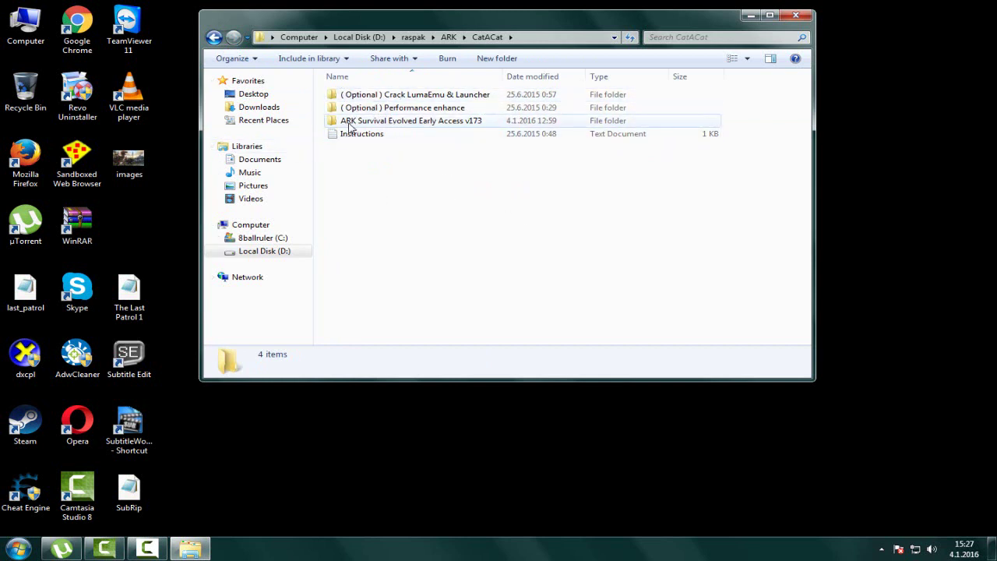
Examine the contents of the optional crack, optional performance and ARK Survival Evolved Early Access v173 folders
double_click(411, 95)
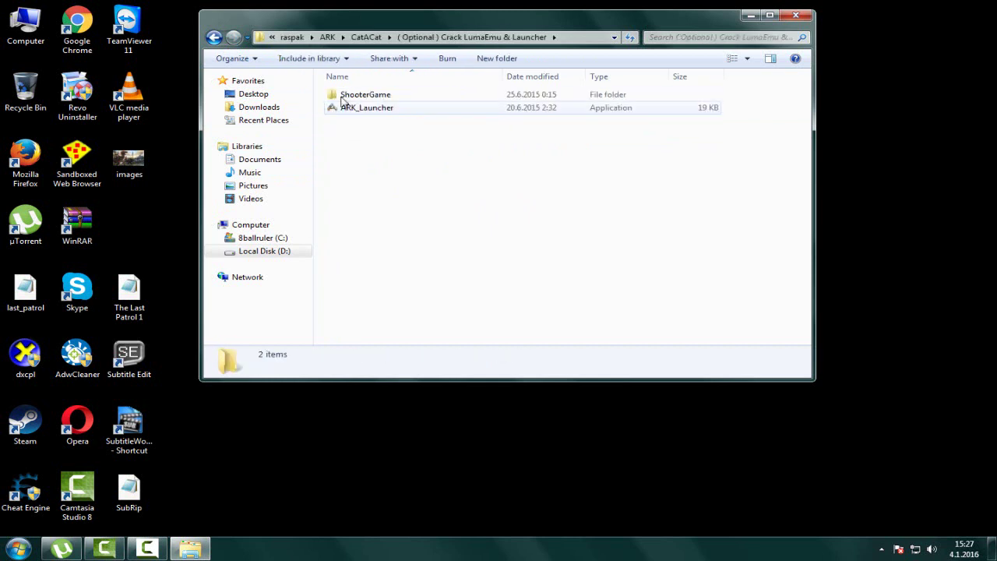
click(213, 37)
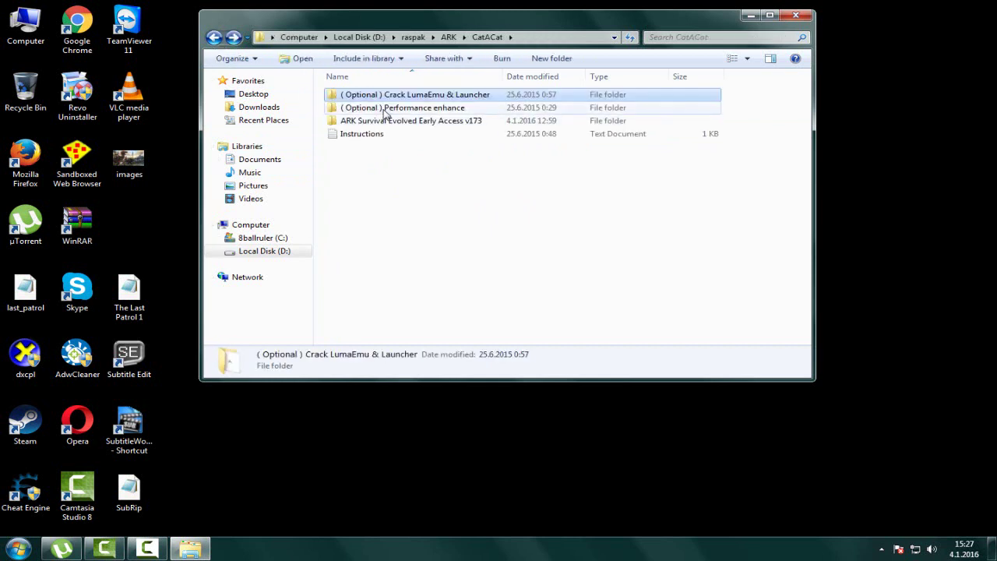
double_click(384, 109)
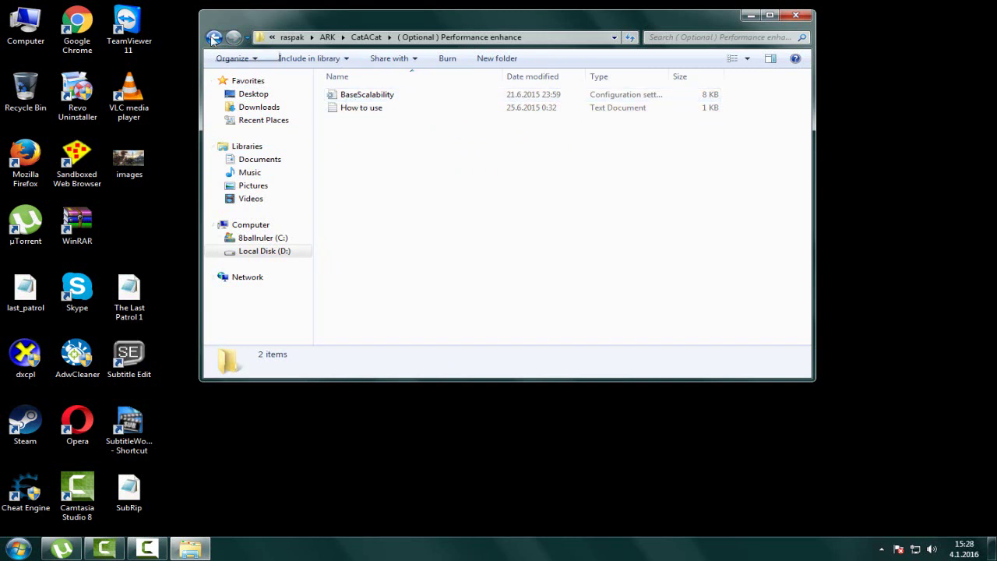
click(214, 38)
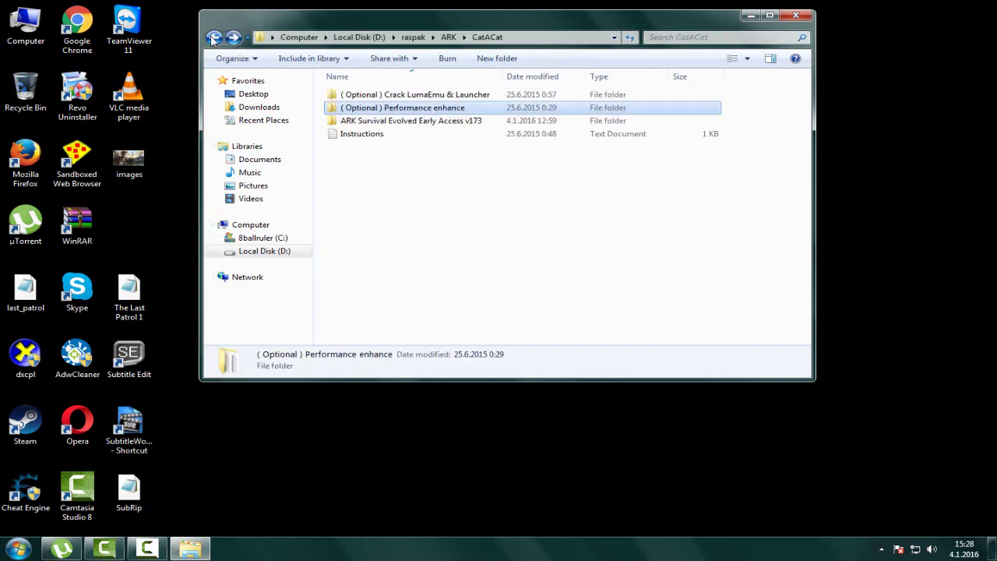
double_click(419, 121)
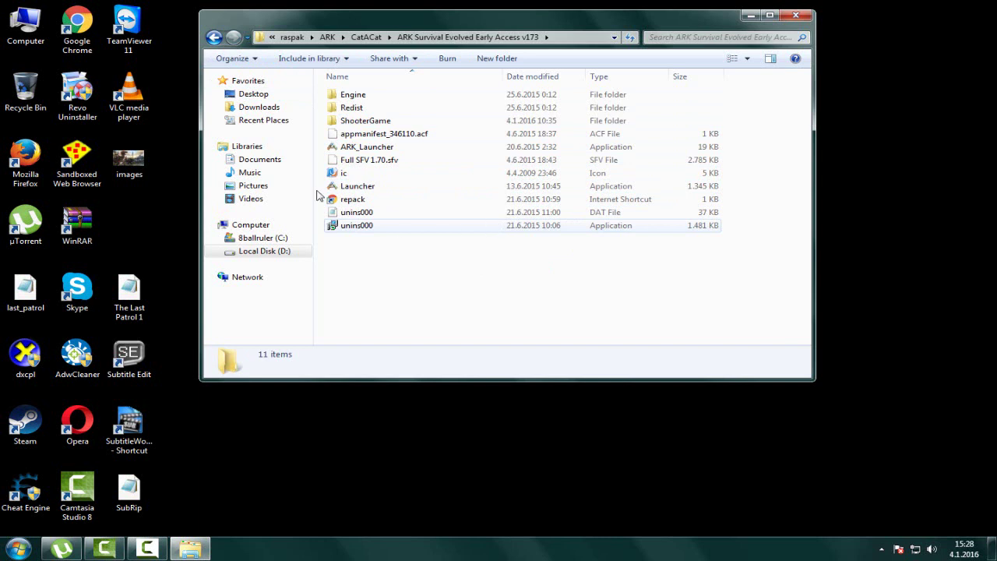
click(213, 36)
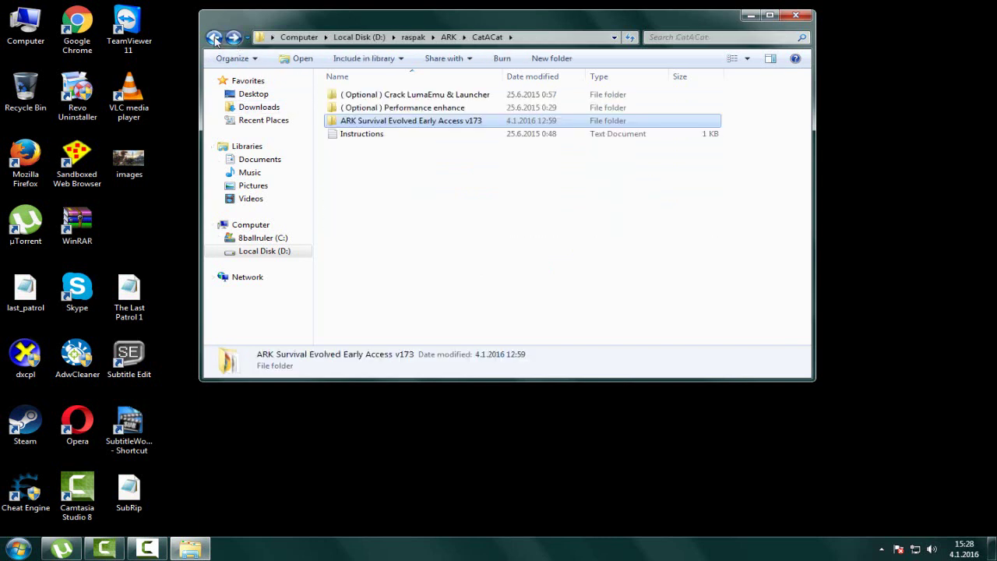
Copy the ShooterGame folder and the ARK_Launcher application from the ( Optional ) Crack LumaEmu & Launcher folder
double_click(395, 96)
drag(345, 133, 427, 92)
right_click(411, 102)
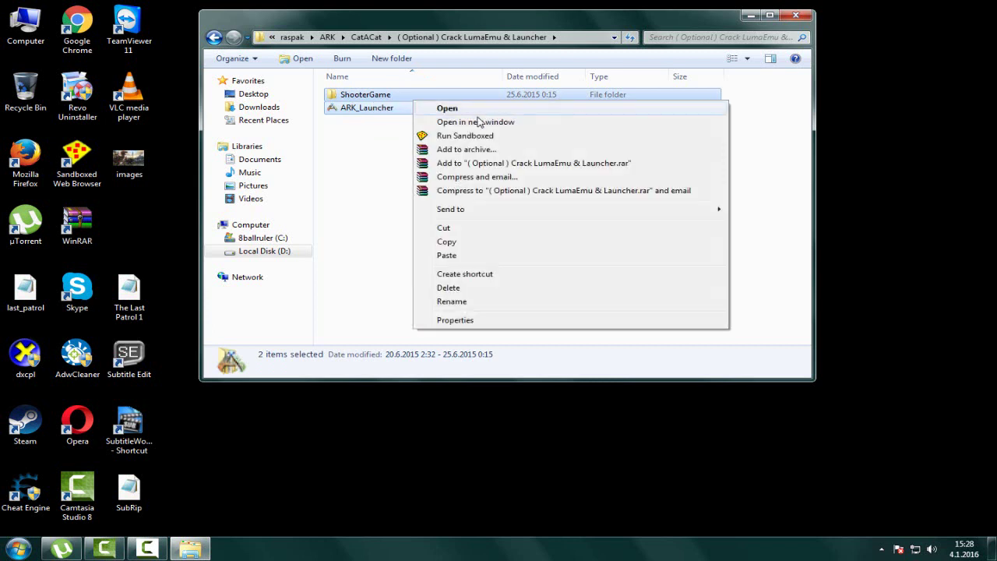
click(447, 242)
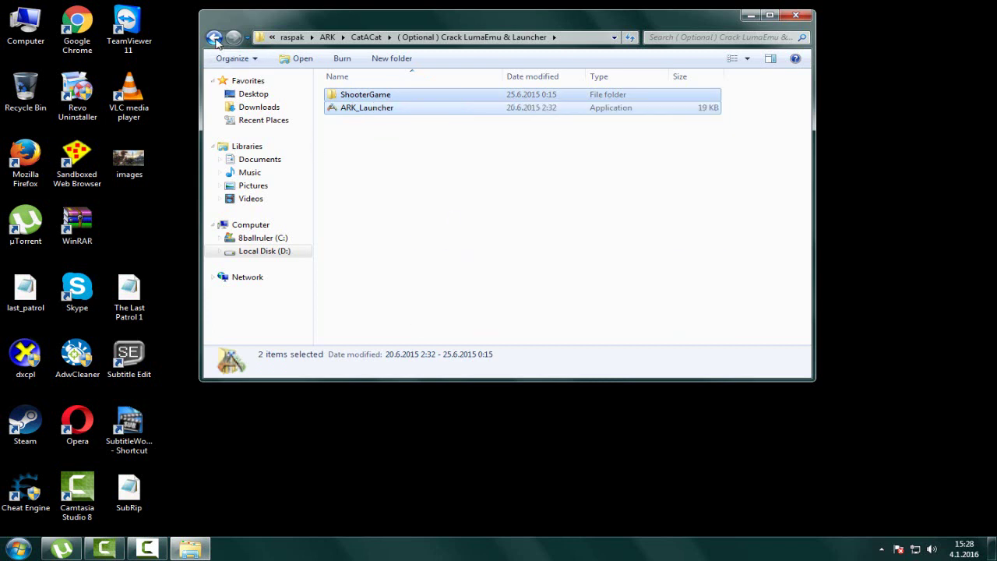
Open ARK Survival Evolved Early Access v173 as the paste destination, cancel without pasting, and return to CatACat
click(214, 38)
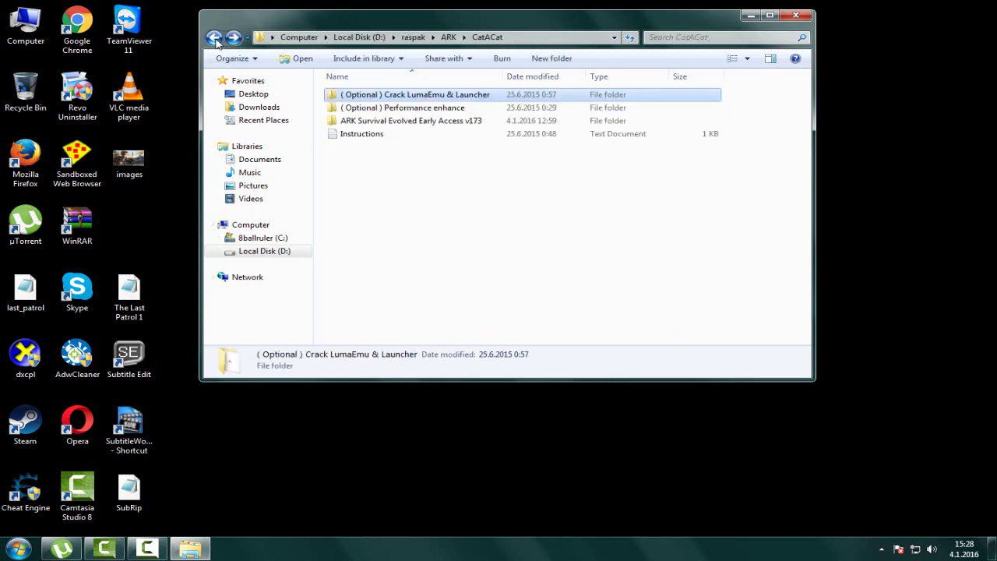
double_click(375, 122)
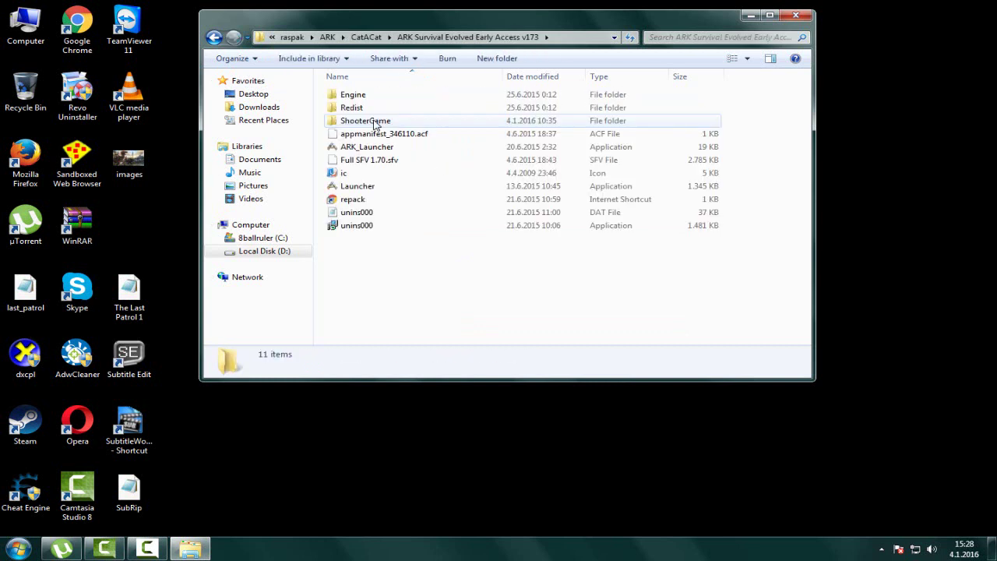
right_click(317, 150)
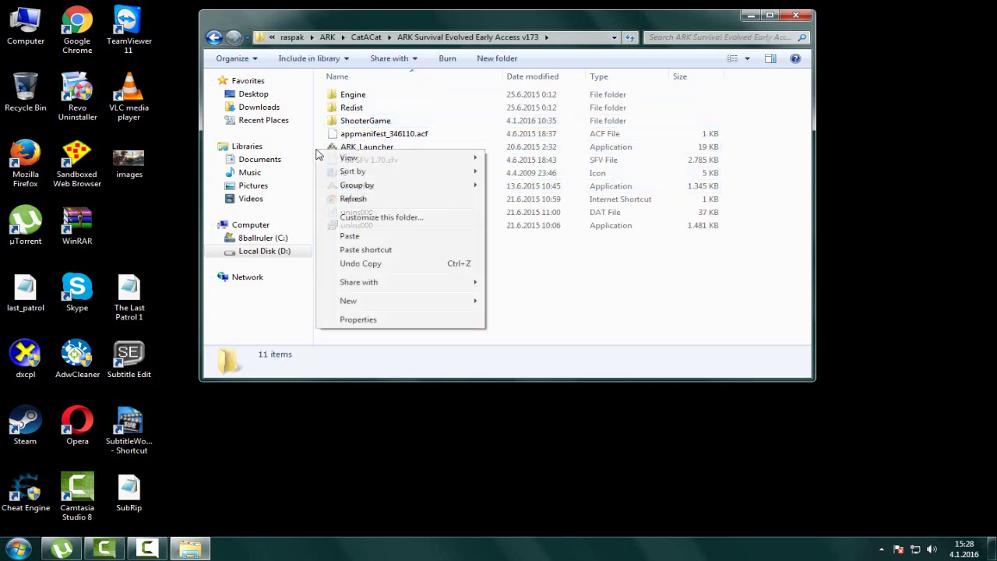
click(602, 328)
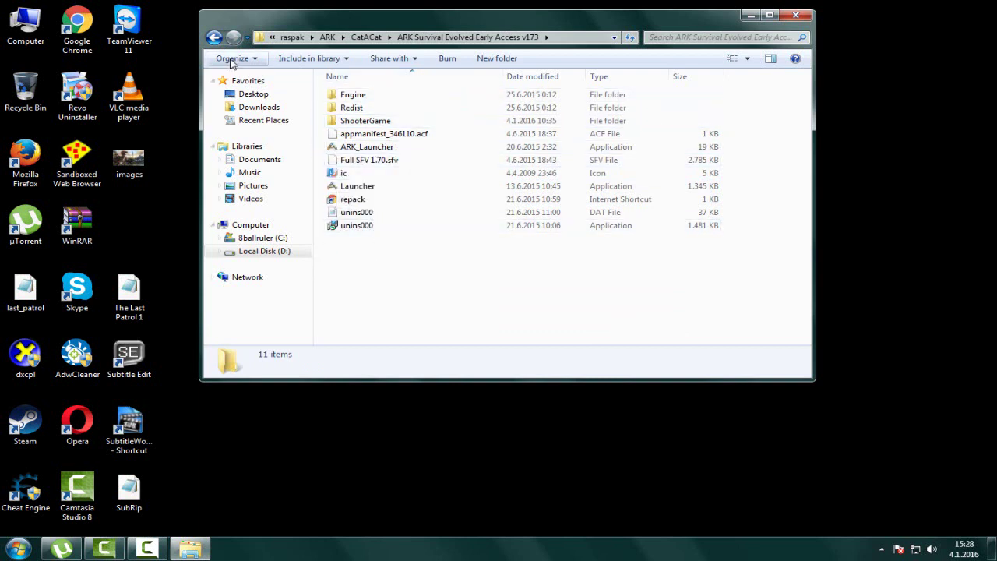
click(213, 37)
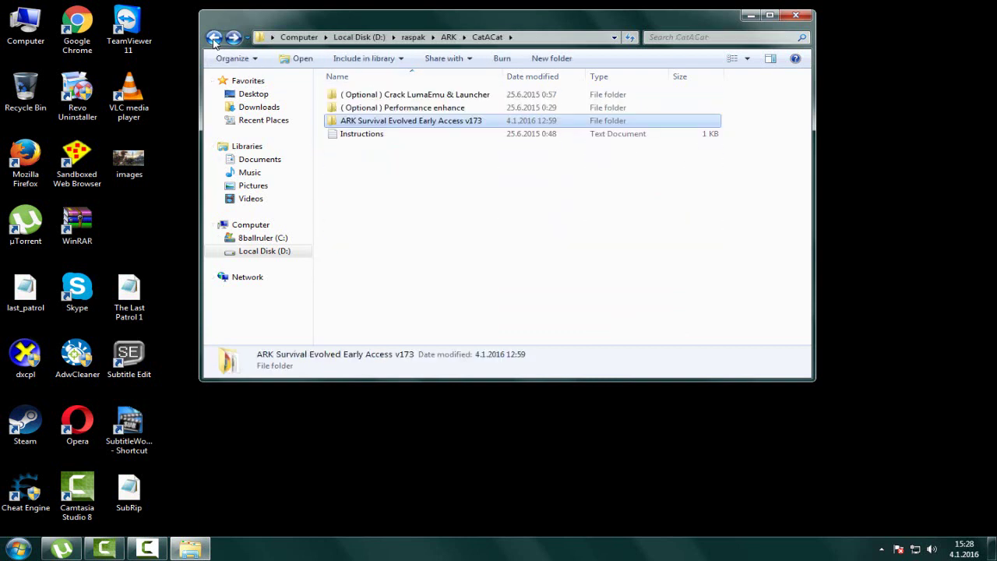
Read the How to use text file in the ( Optional ) Performance enhance folder and close it
double_click(377, 110)
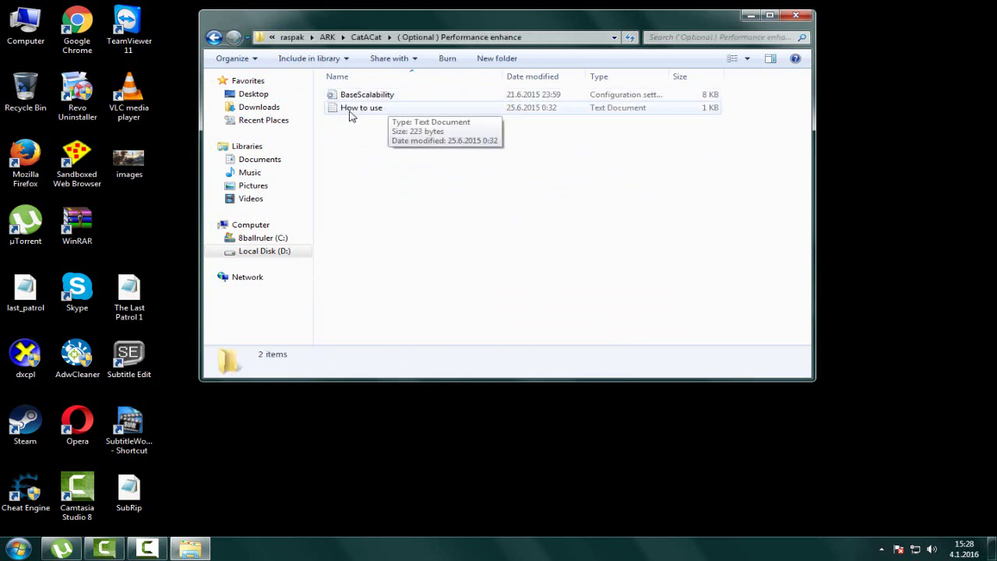
double_click(352, 108)
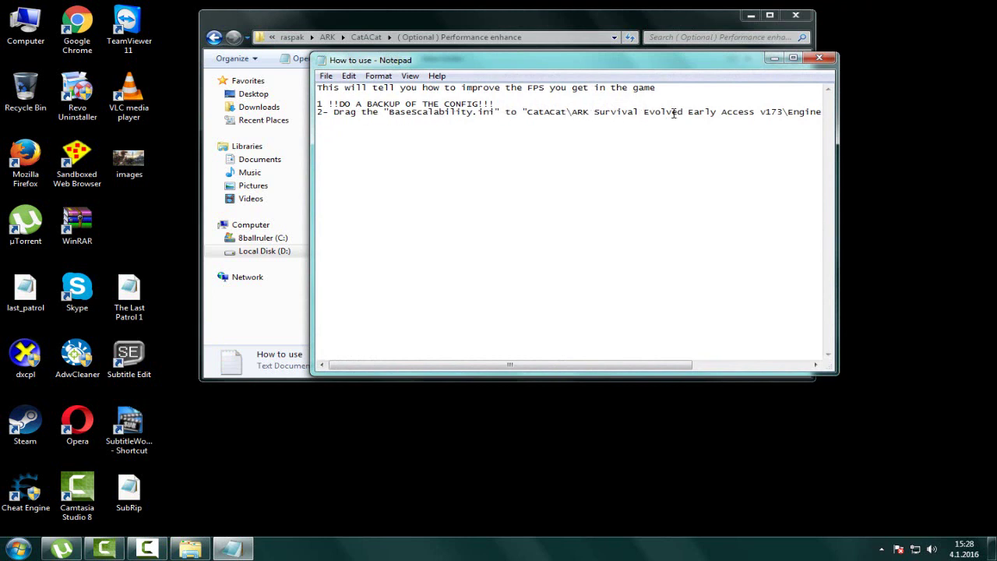
drag(456, 366, 601, 356)
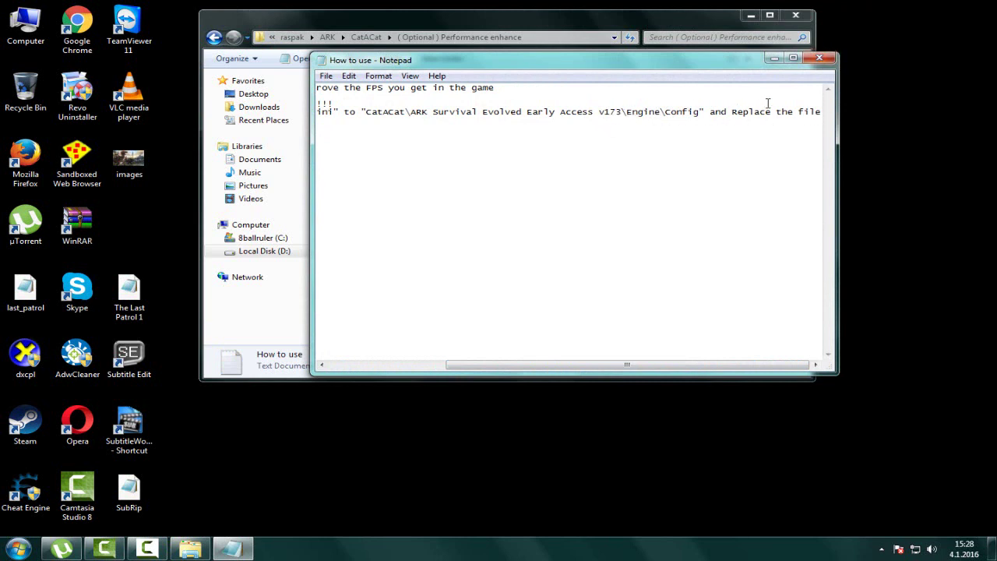
click(827, 63)
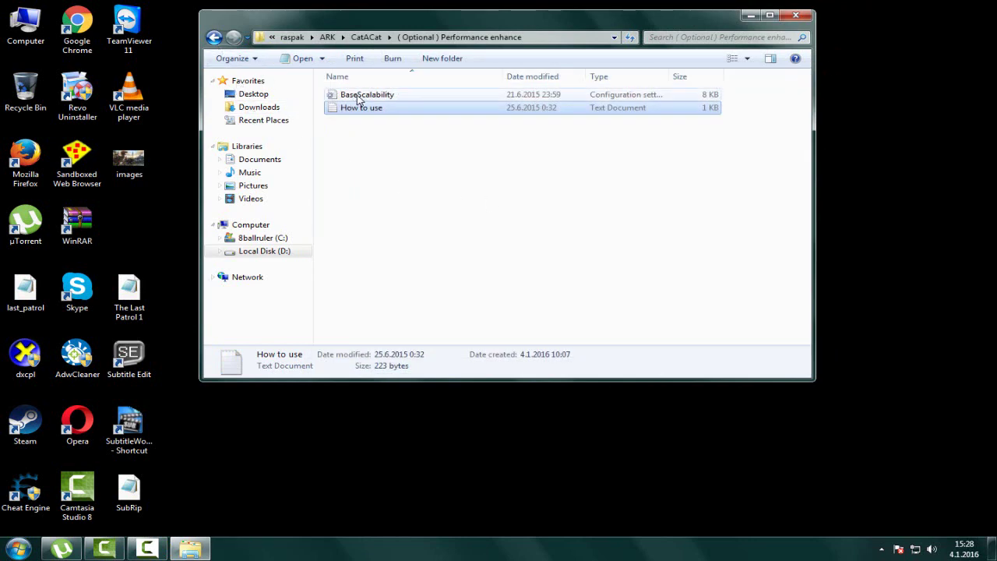
Copy the BaseScalability file from ( Optional ) Performance enhance and open the Engine Config folder in ARK Survival Evolved Early Access v173
right_click(358, 97)
click(382, 278)
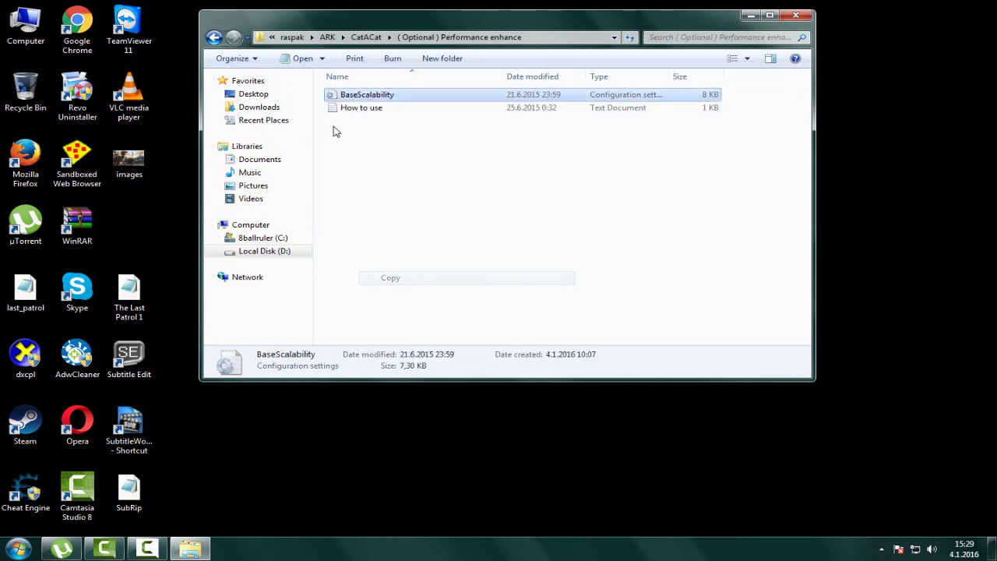
click(213, 38)
double_click(362, 120)
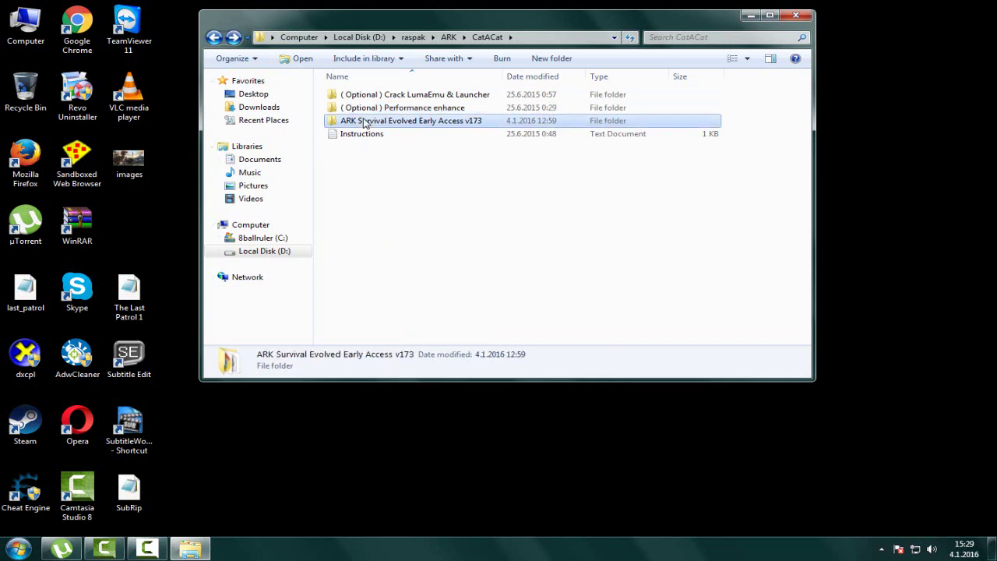
double_click(354, 95)
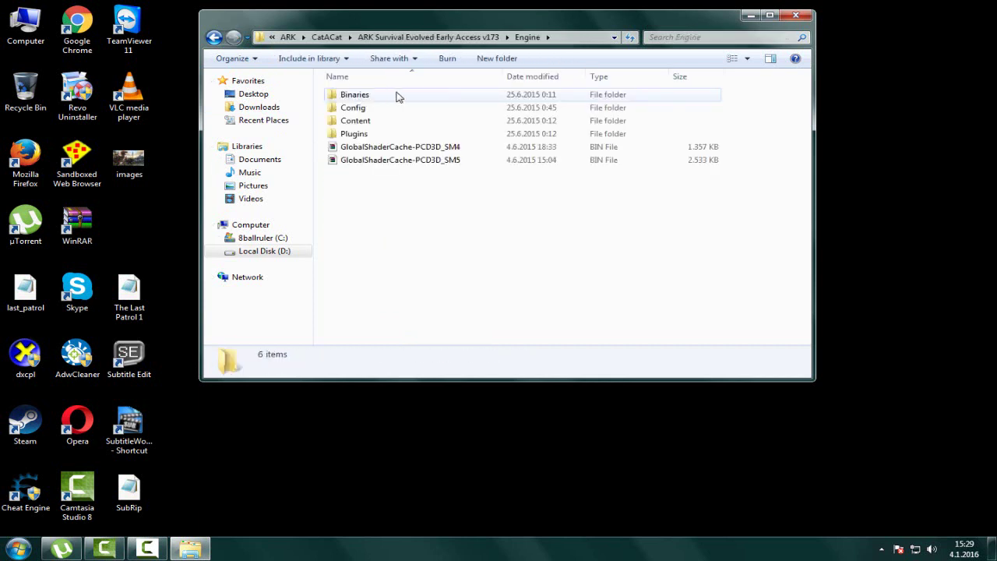
double_click(352, 108)
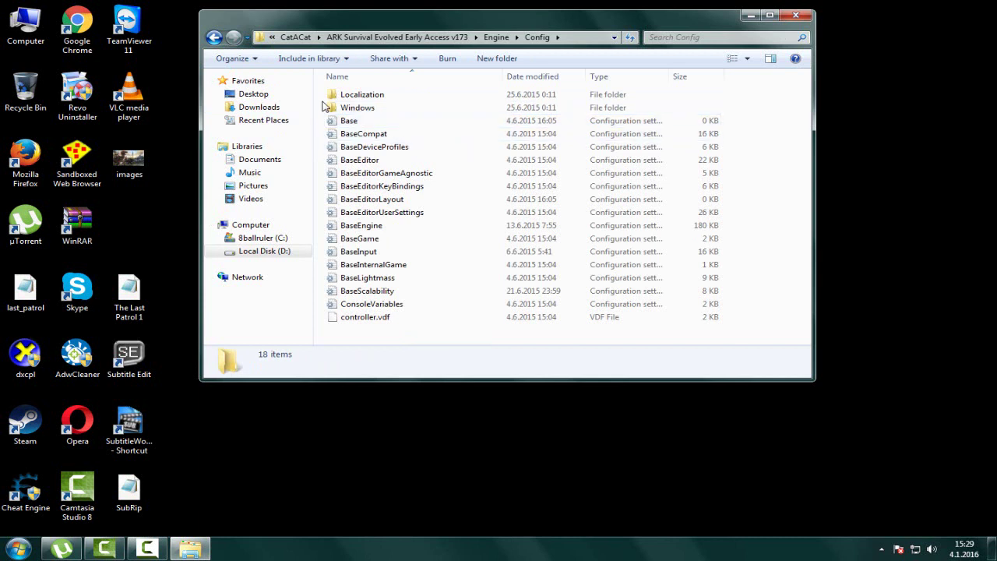
Show the paste option in the Config folder, cancel without pasting, and return to ARK Survival Evolved Early Access v173
right_click(320, 108)
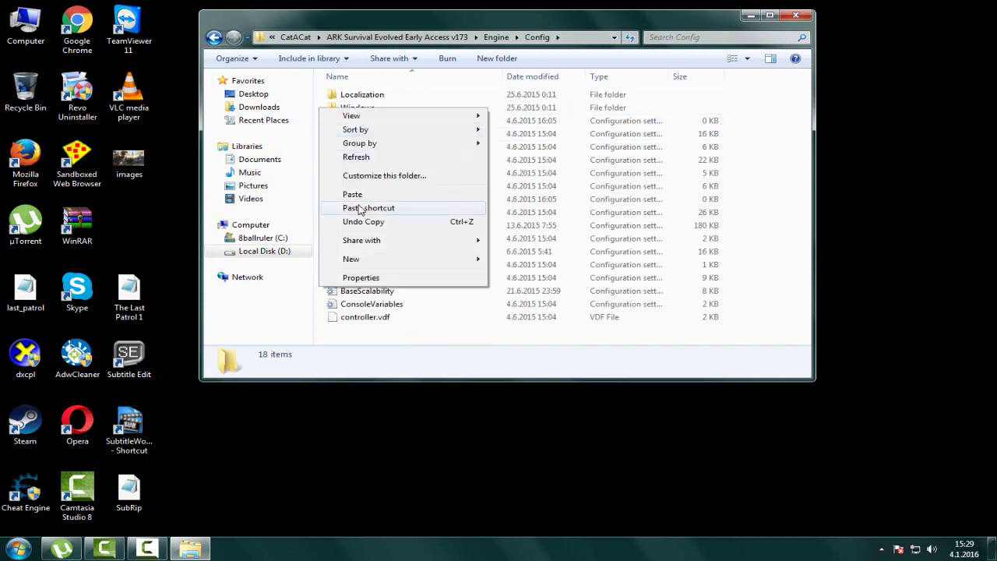
click(785, 85)
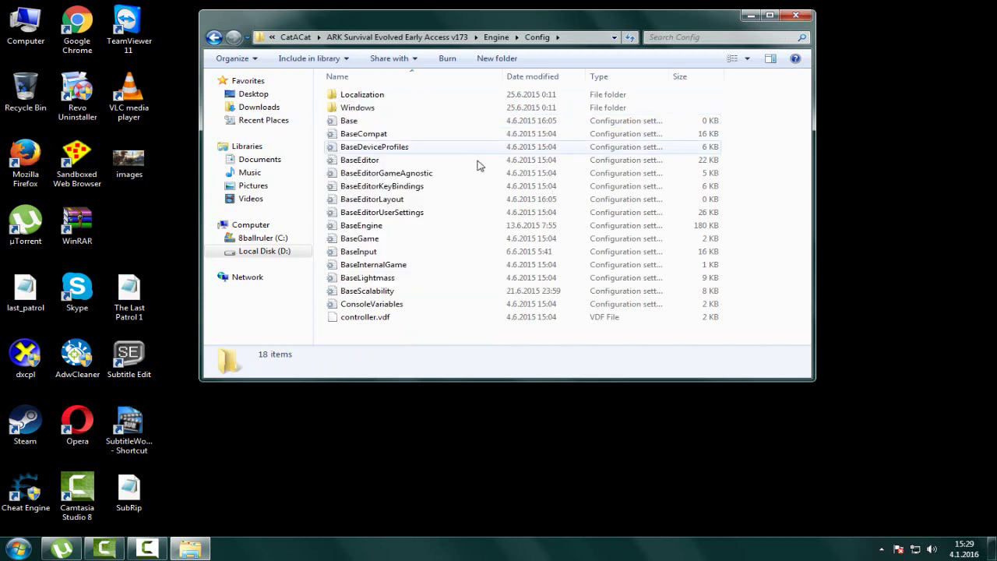
click(214, 39)
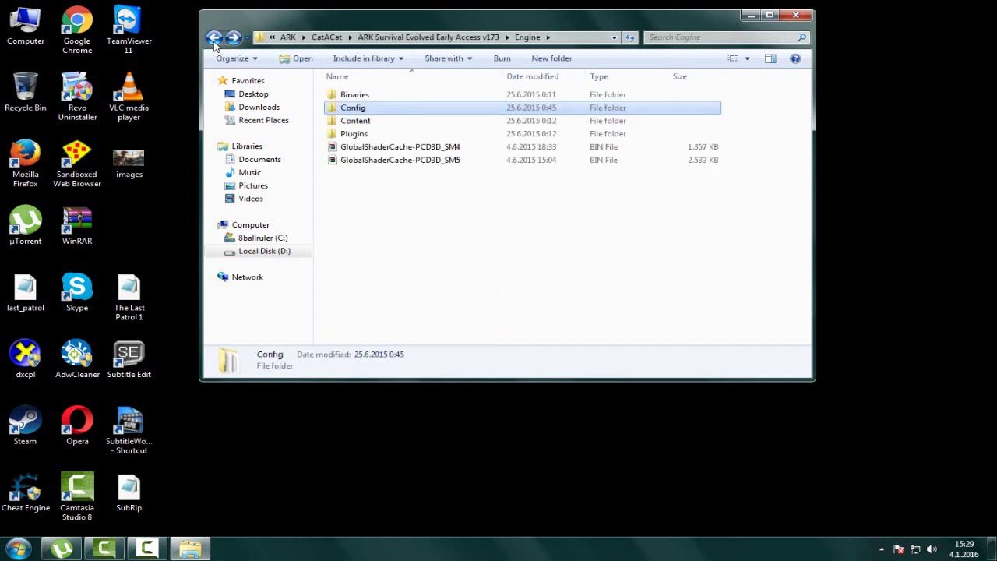
click(213, 39)
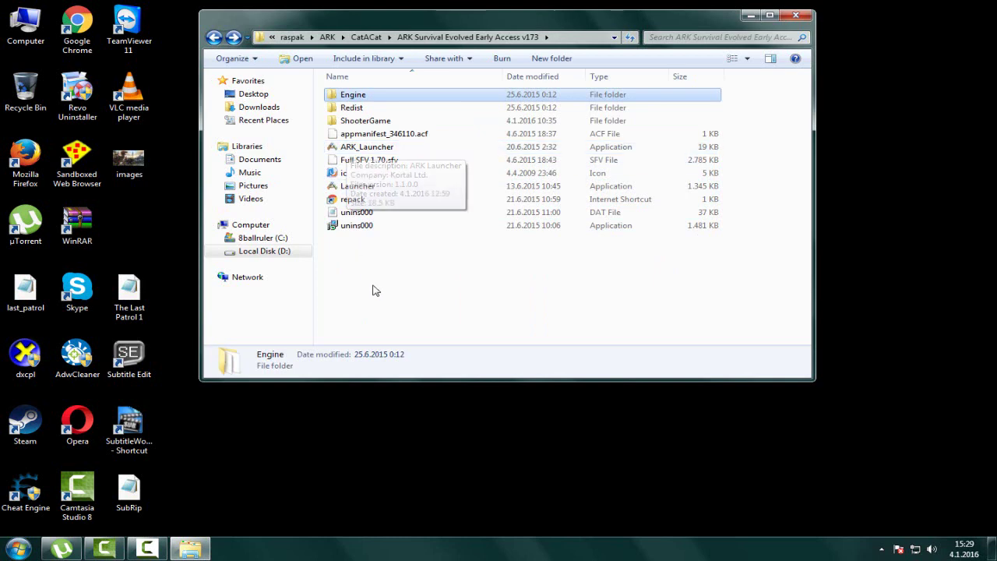
drag(324, 21, 506, 31)
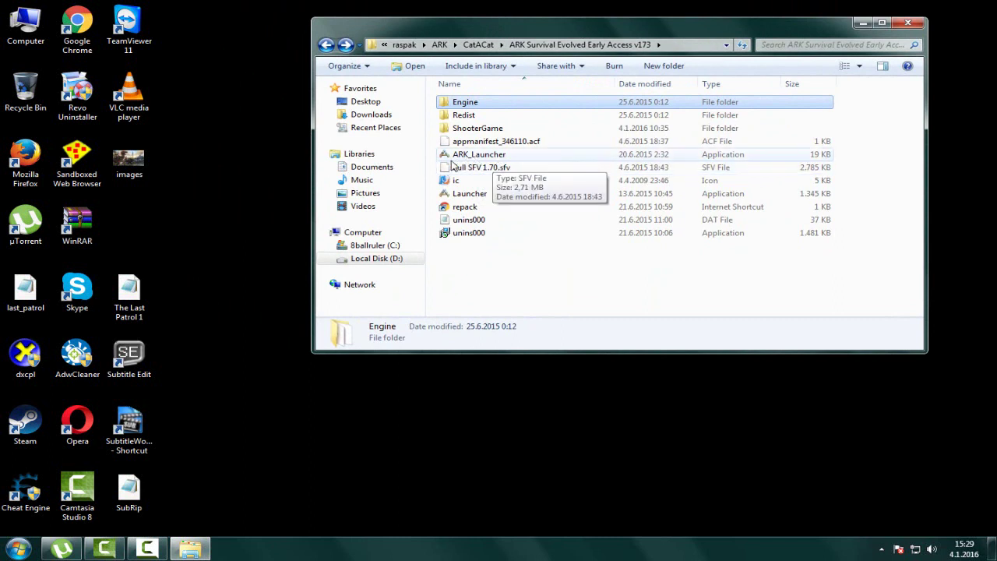
Set ARK_Launcher's compatibility properties to run in 640 x 480 screen resolution and as an administrator, and apply the changes
mouse_move(481, 161)
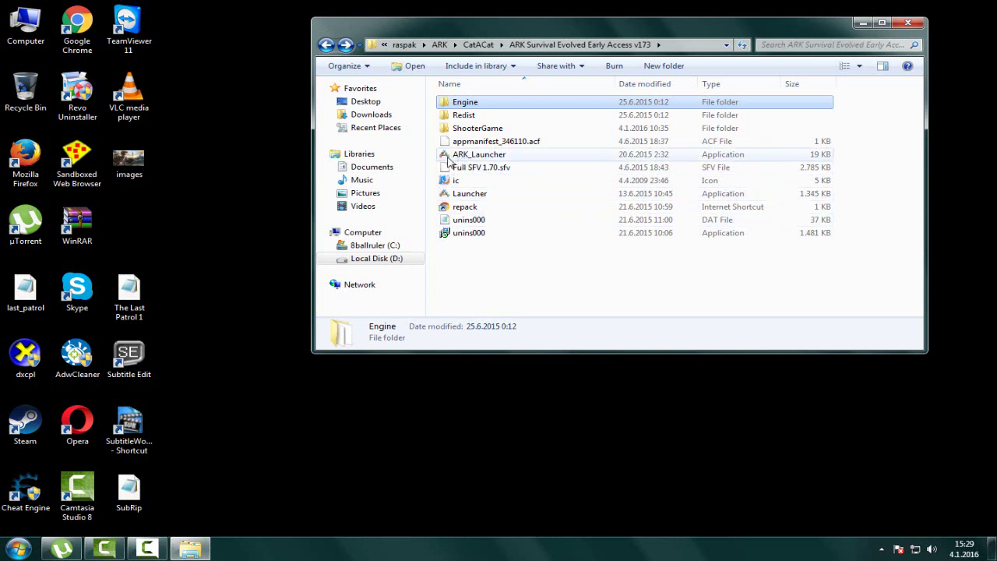
click(458, 157)
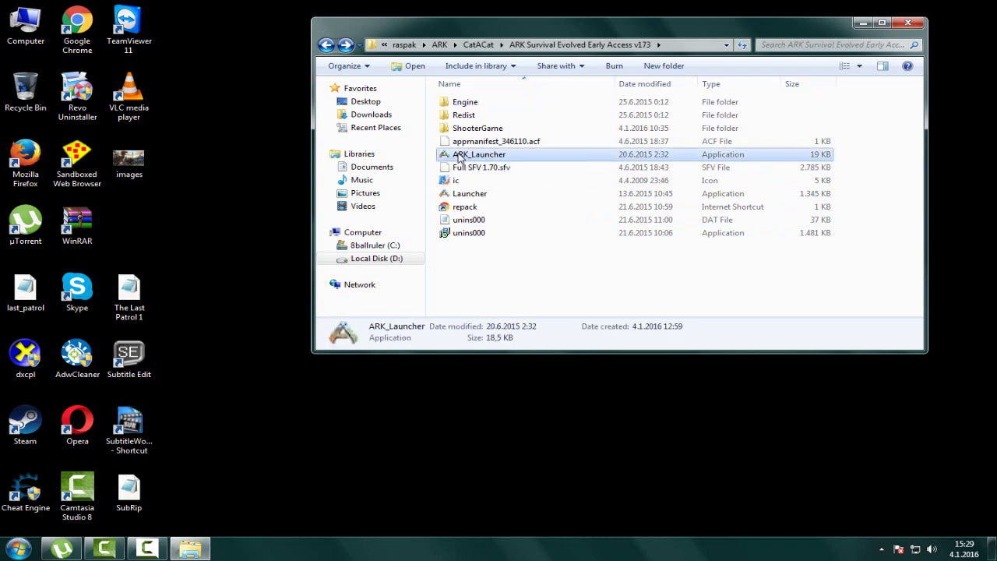
right_click(458, 156)
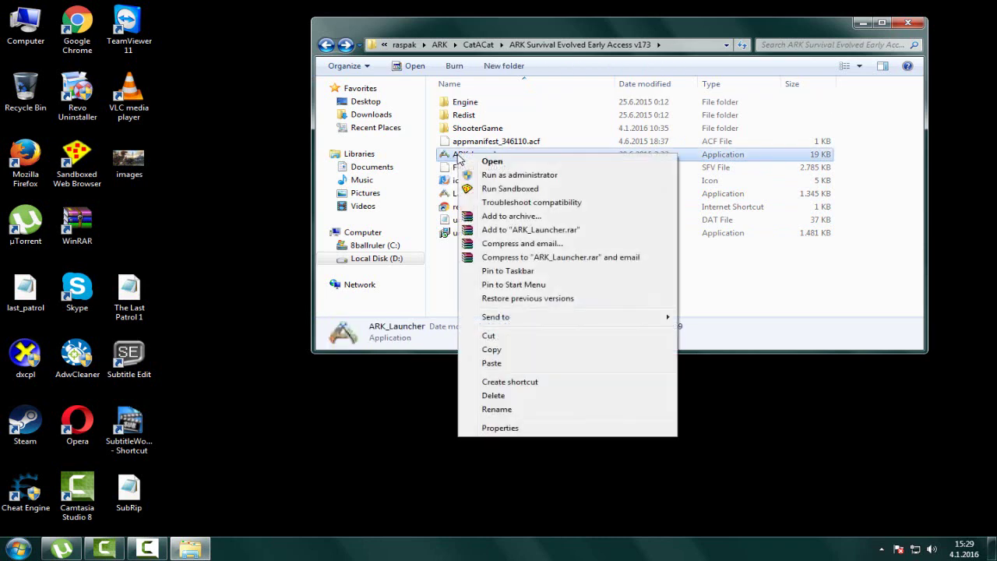
click(512, 433)
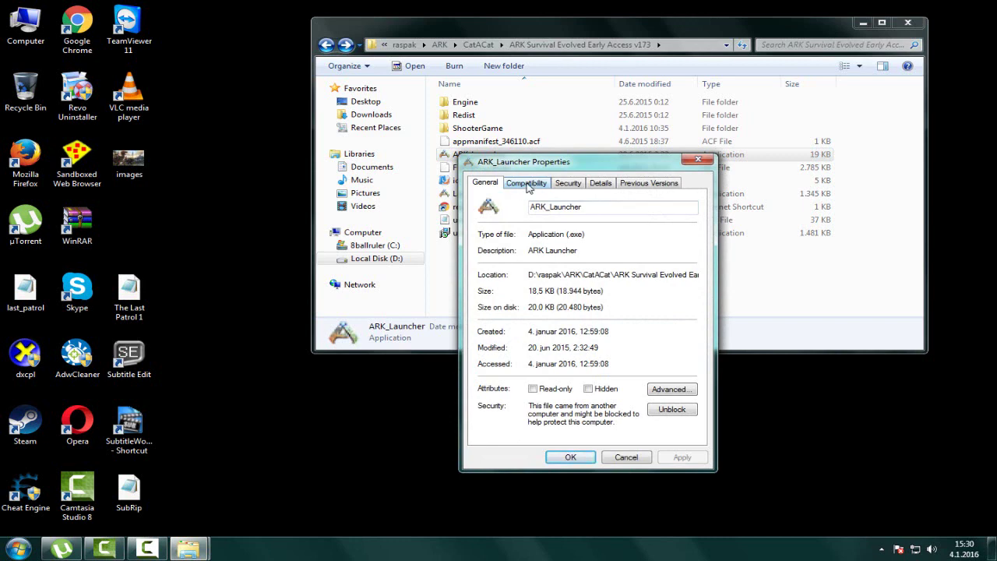
click(528, 185)
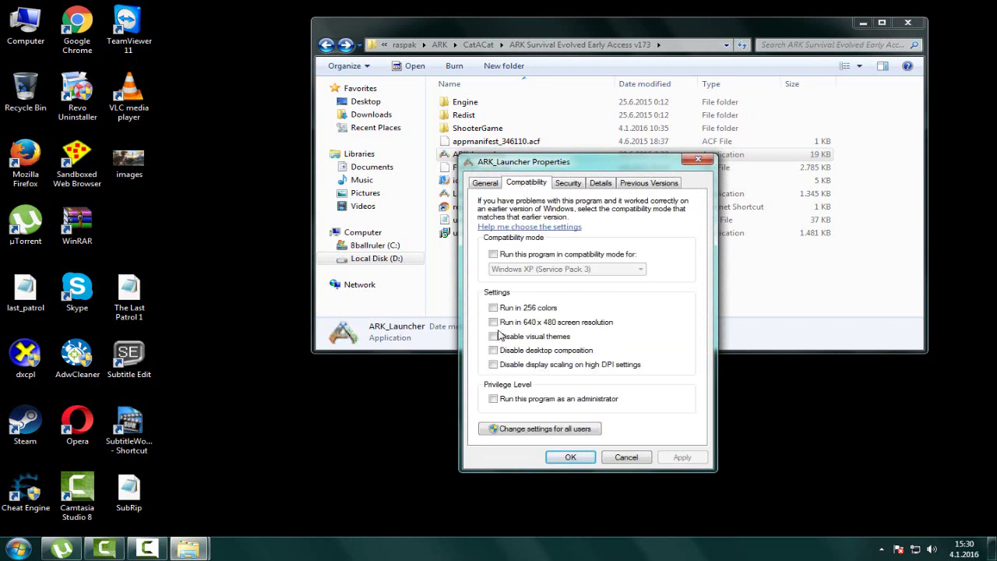
click(494, 322)
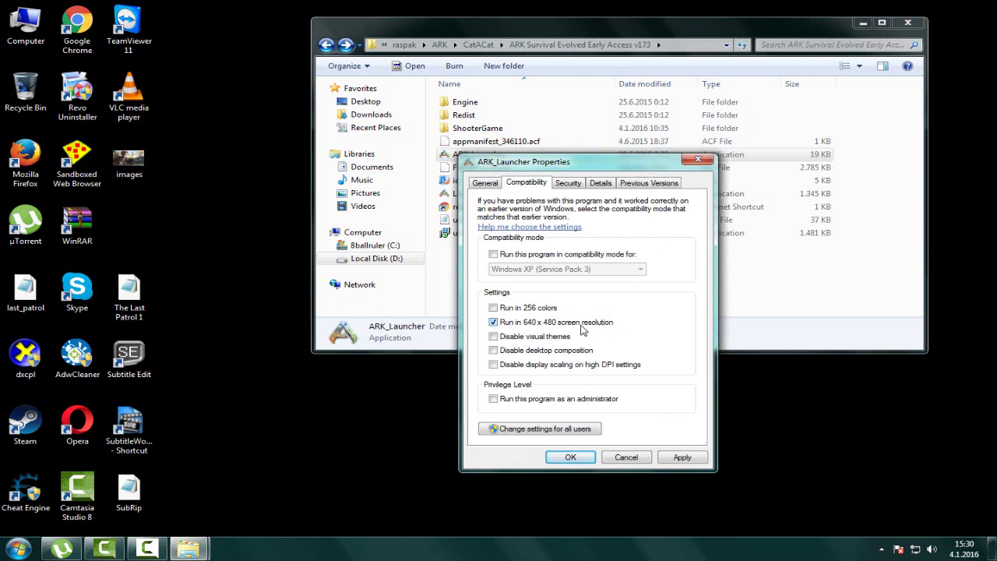
click(494, 401)
click(688, 463)
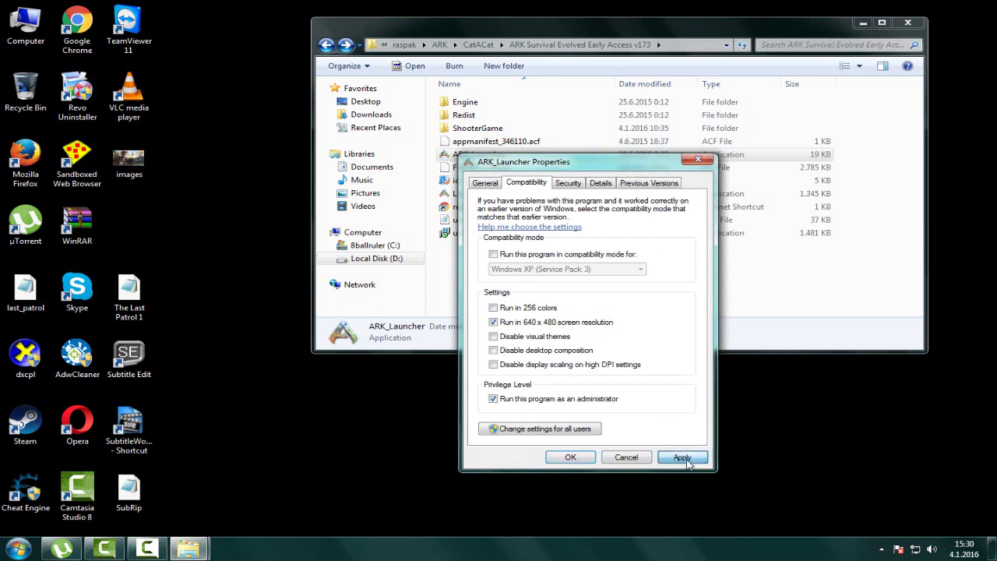
click(568, 460)
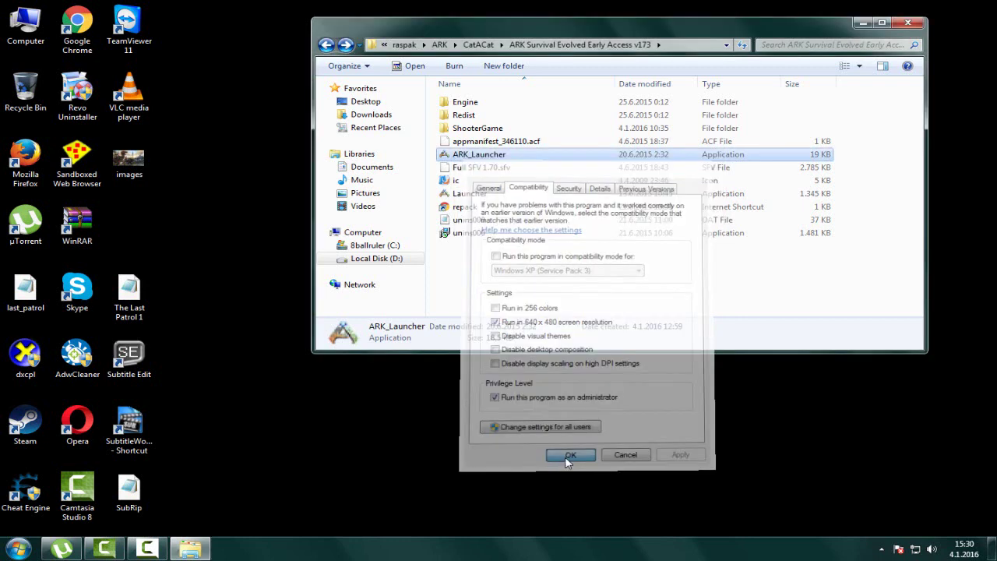
Run the ARK_Launcher application from the ARK Survival Evolved Early Access v173 folder
click(460, 281)
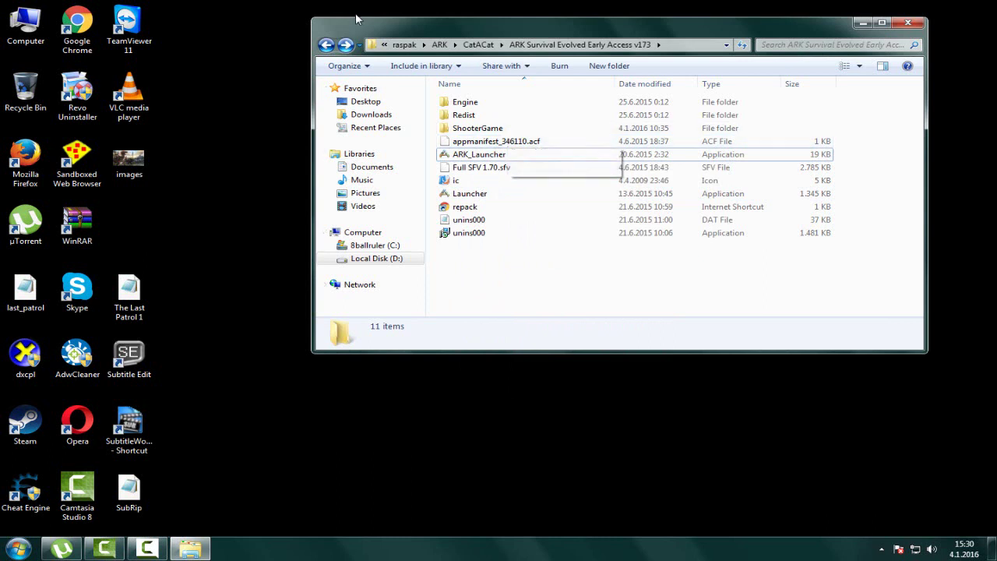
mouse_move(369, 23)
mouse_down()
mouse_move(291, 33)
mouse_move(384, 30)
mouse_up()
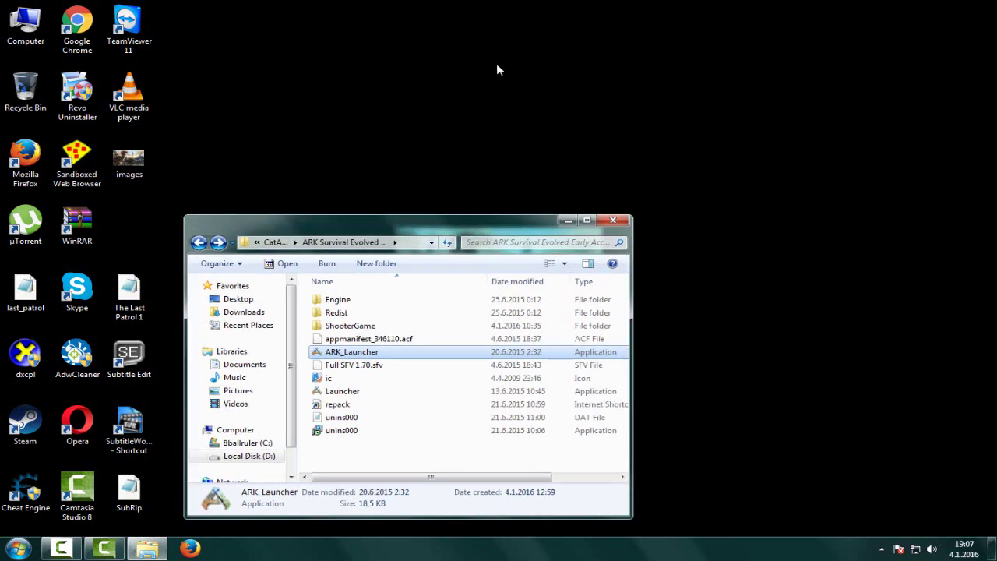
key(Return)
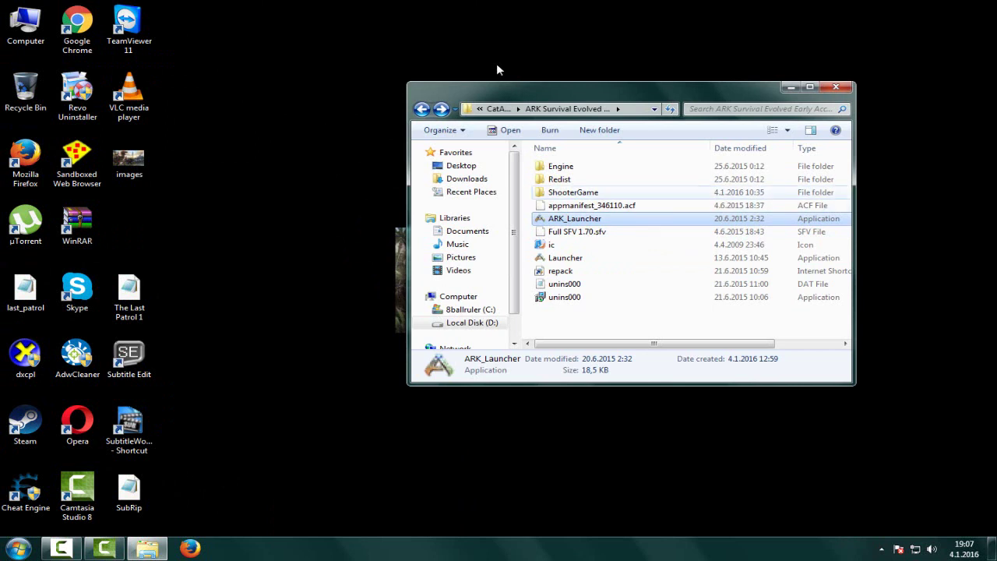
Open the Config folder inside the game's ShooterGame folder
key(Up)
key(Up)
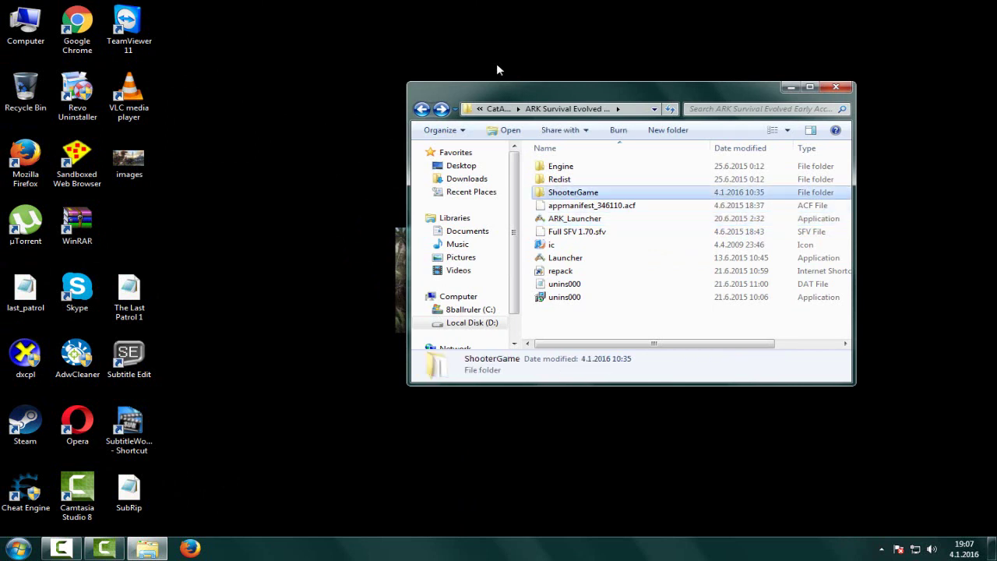
key(Return)
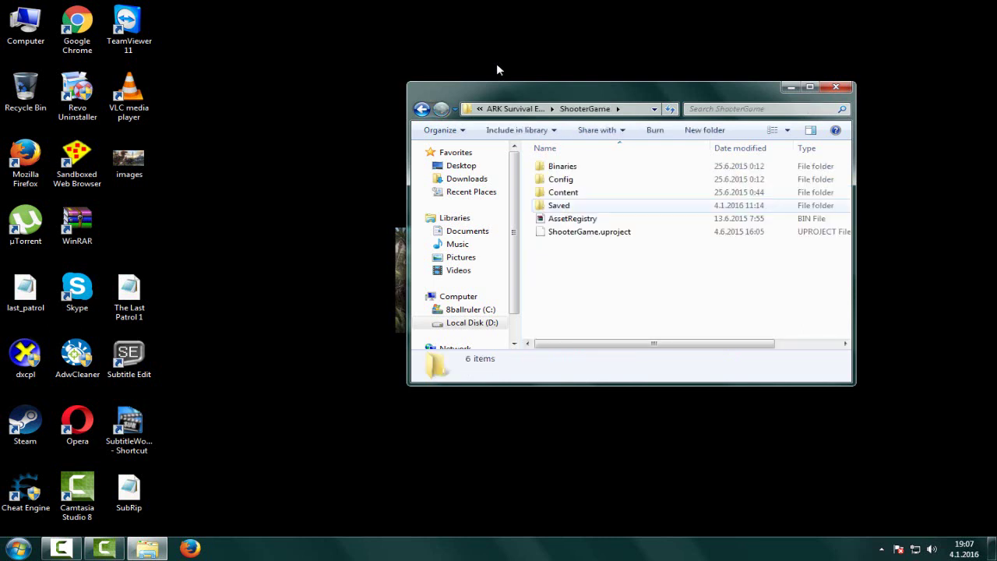
key(Up)
key(Up)
key(Up)
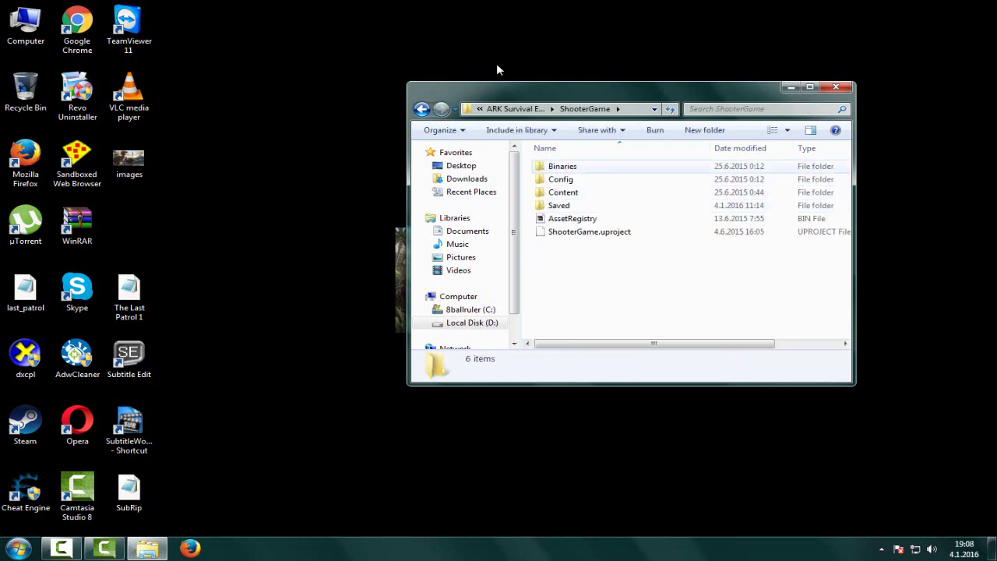
key(Down)
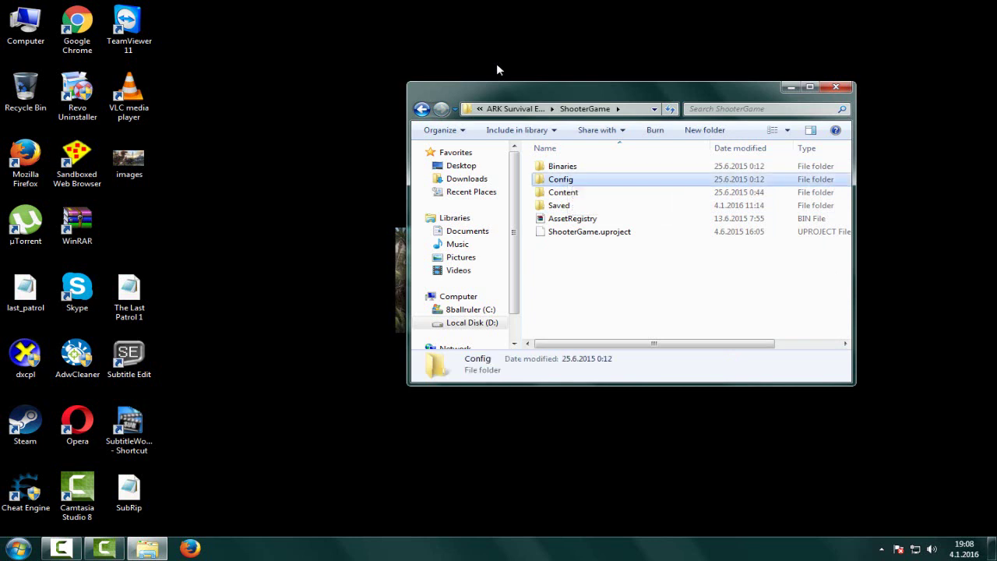
key(Return)
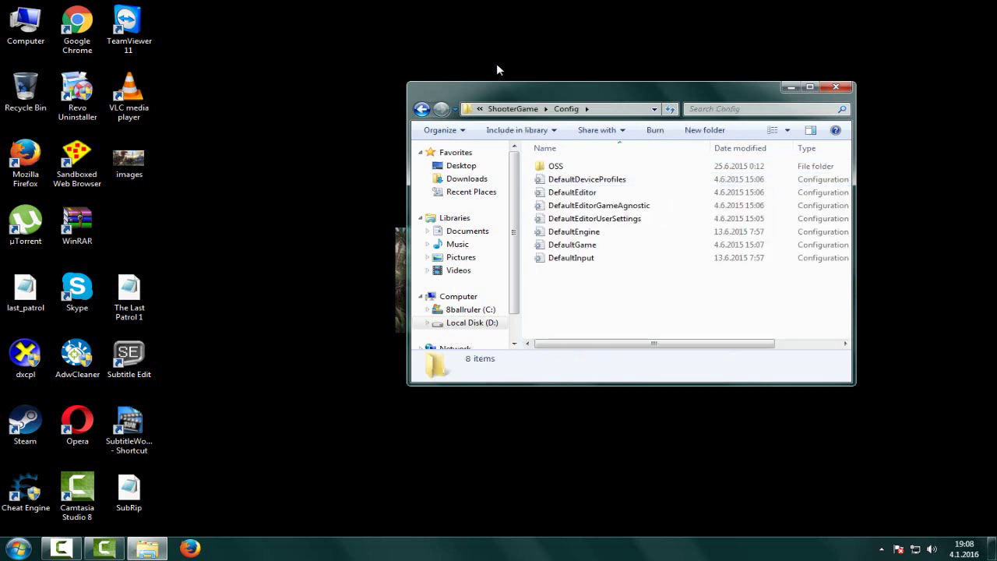
Go back to ShooterGame and open the Win64 folder inside Binaries
key(BackSpace)
key(Up)
key(Return)
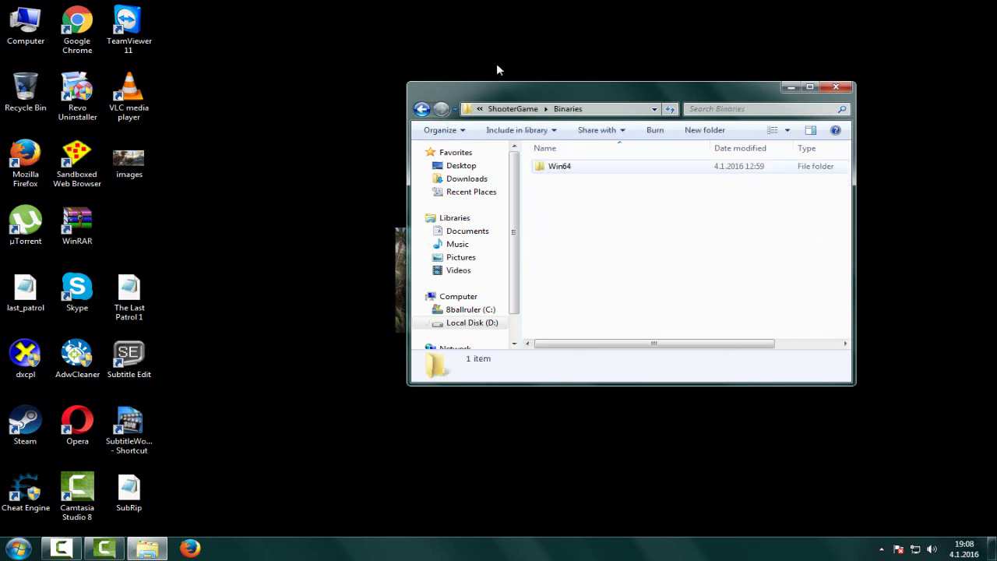
key(Down)
key(Return)
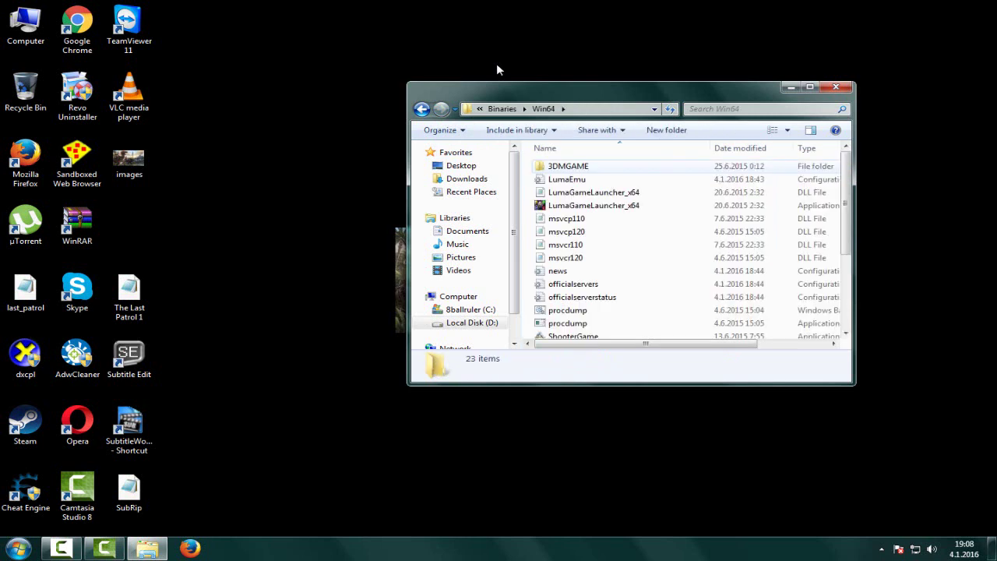
Look through the Win64 folder's files and examine the ShooterGame and ShooterGameServer applications
key(Down)
key(Down)
key(Down)
key(Down)
key(Down)
key(Down)
key(Down)
key(Down)
key(Down)
key(Down)
key(Down)
key(Down)
key(Down)
key(Down)
key(Down)
key(Down)
key(Down)
key(Down)
key(Up)
key(Up)
key(Up)
key(Up)
key(Up)
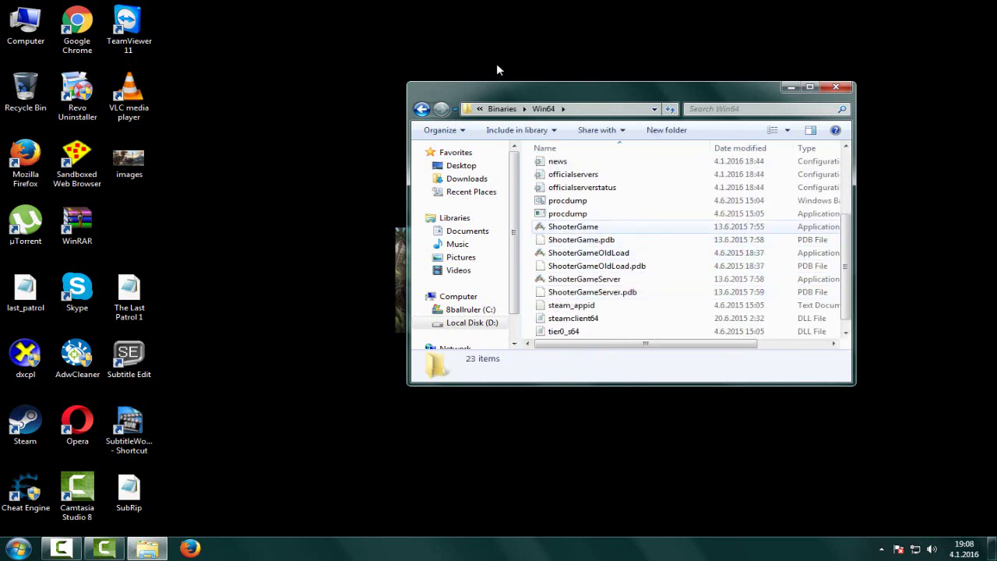
key(Down)
key(Down)
key(Down)
key(Down)
key(Down)
key(Down)
key(Up)
key(Up)
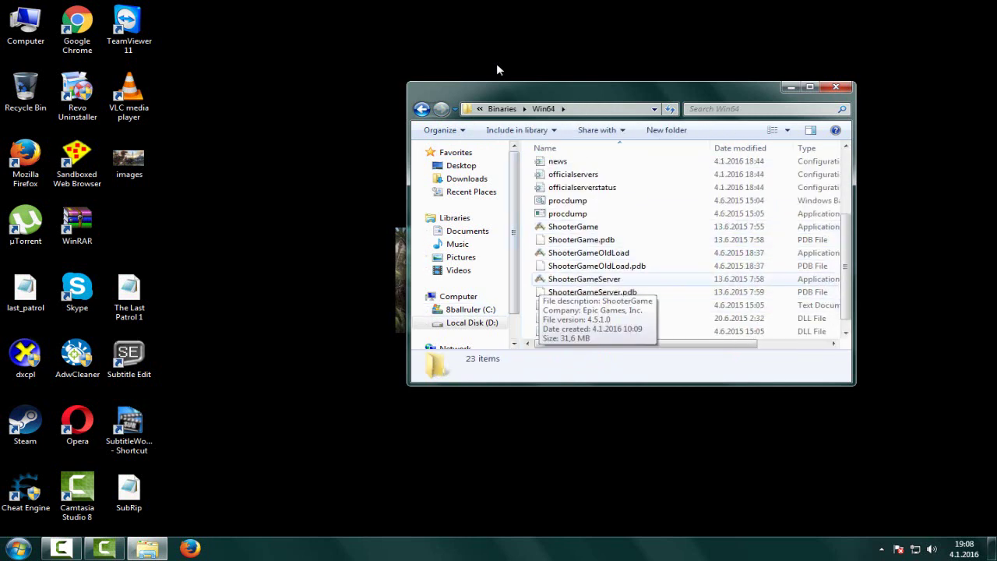
key(Down)
key(Up)
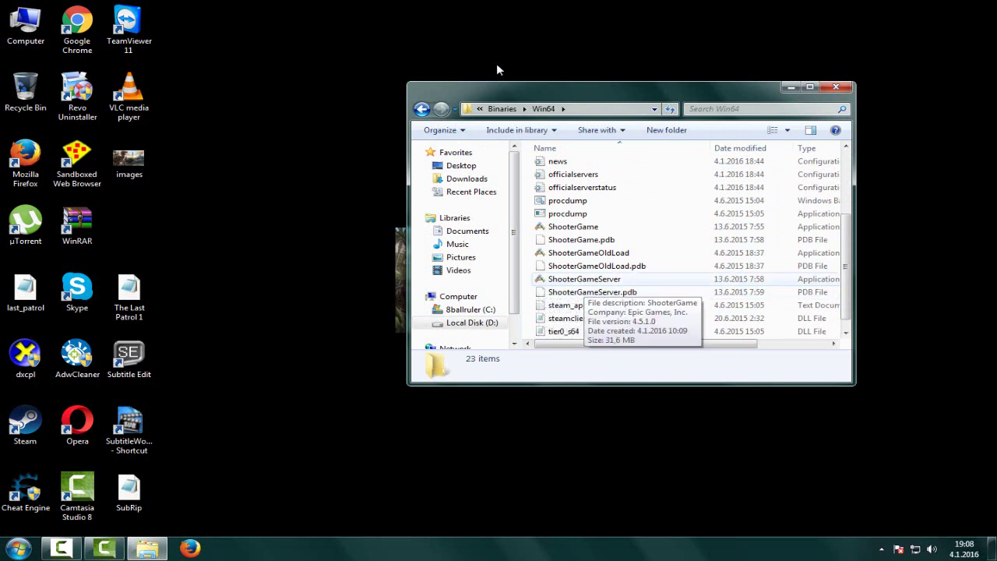
Return to the ARK Survival Evolved Early Access v173 folder and retrace the path through ShooterGame and Binaries to Win64
key(BackSpace)
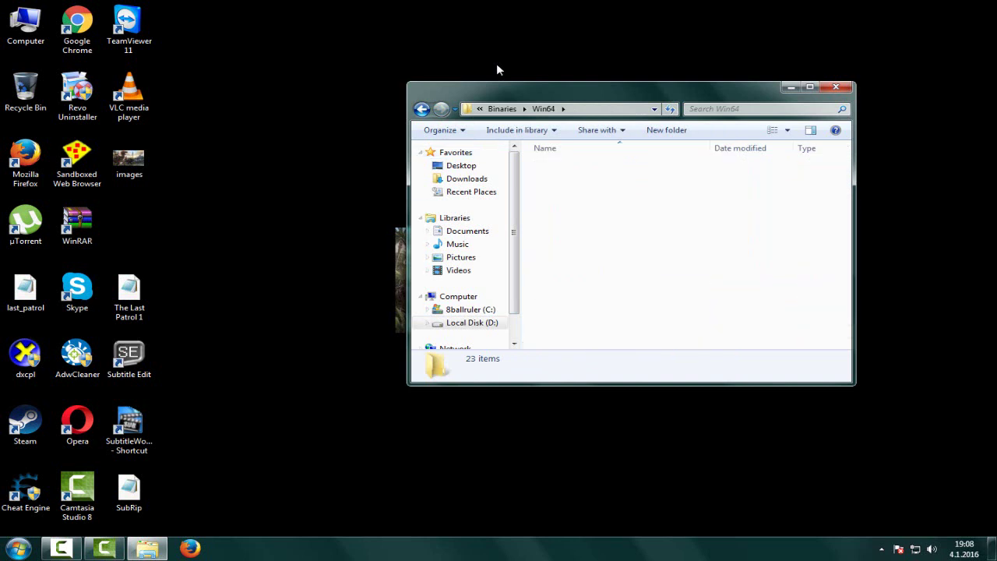
key(BackSpace)
key(BackSpace)
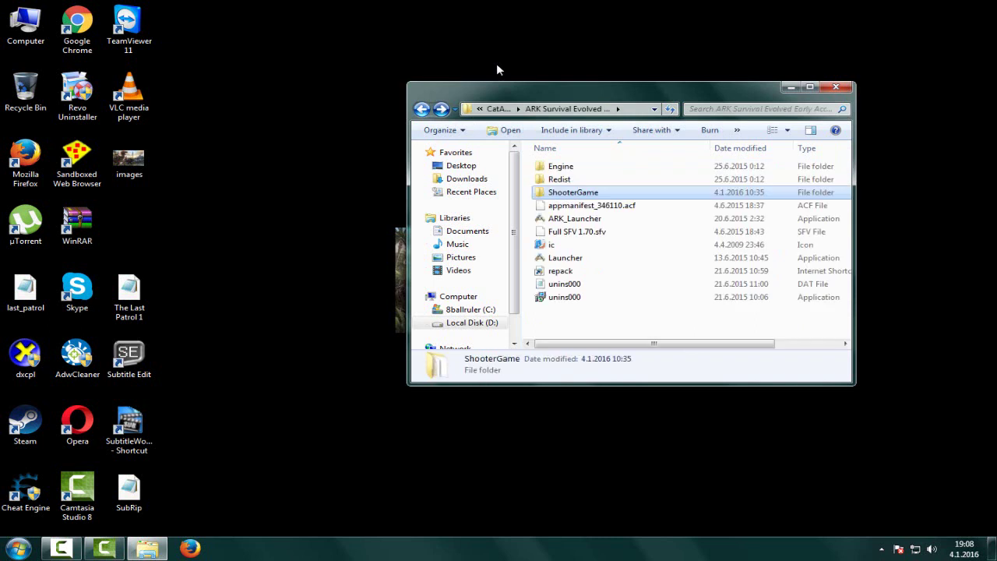
key(Return)
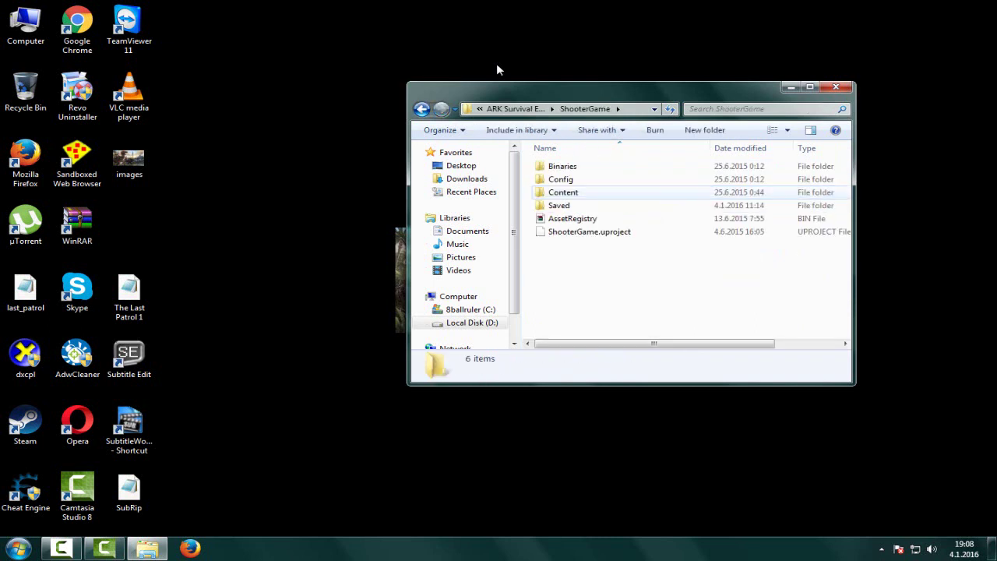
key(Return)
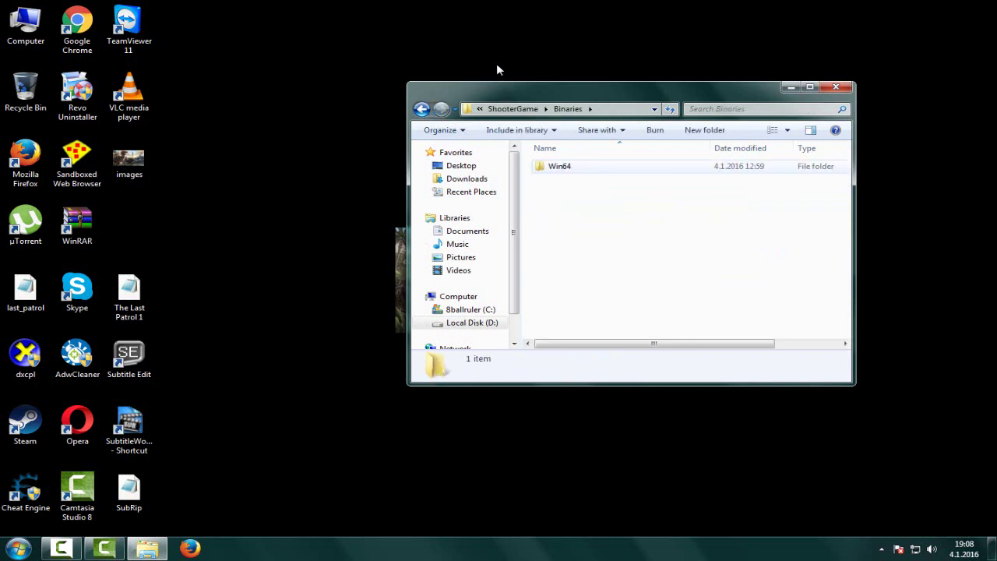
key(Down)
key(Return)
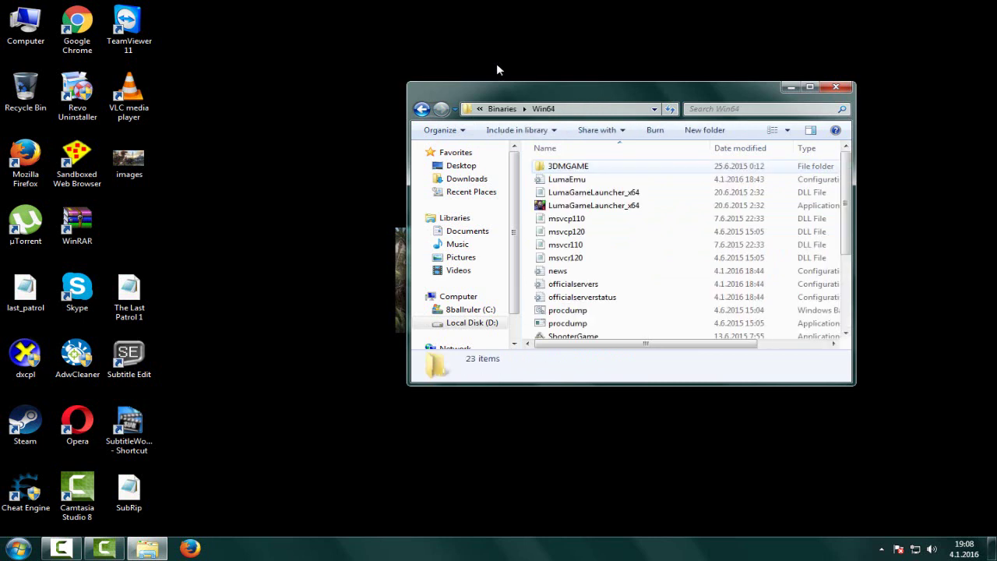
Run the ShooterGameServer application from the Win64 folder
text(msvcrshootergameserver)
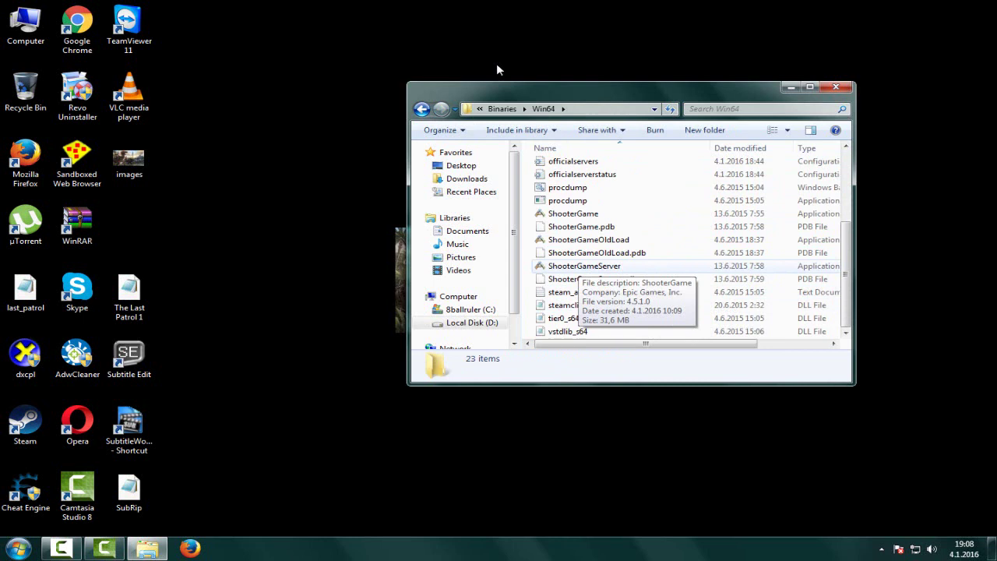
key(Return)
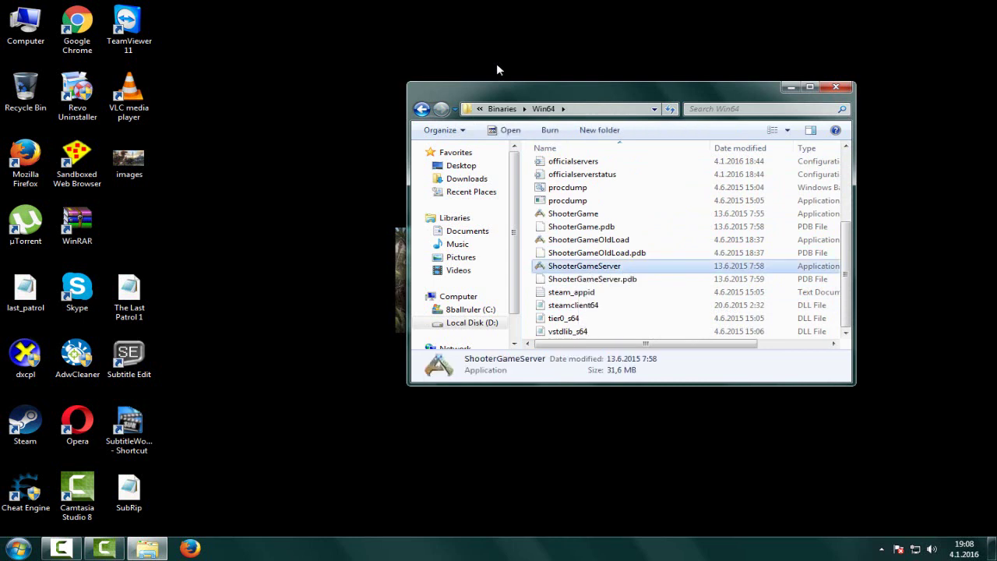
key(Return)
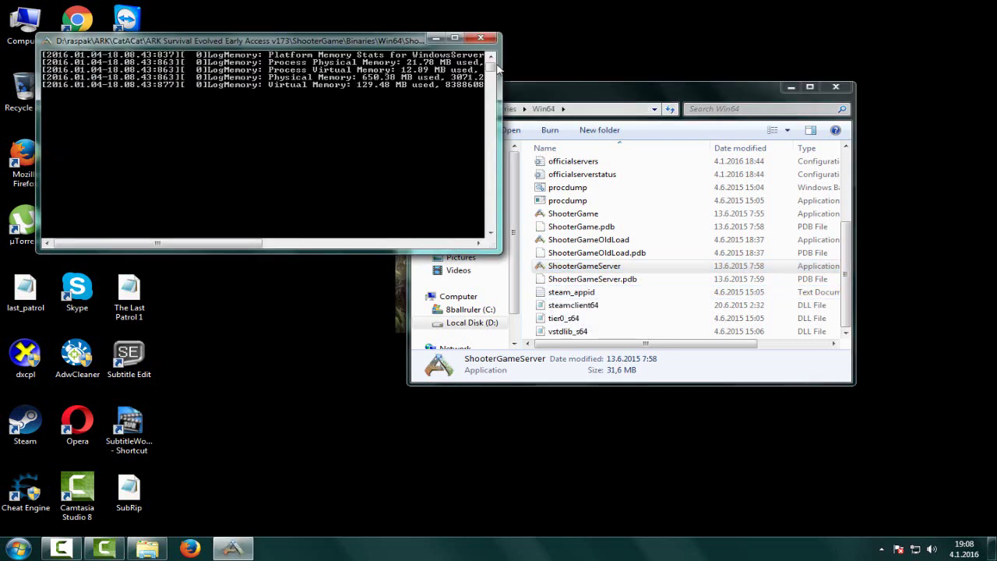
Switch back to the file window and go up from Win64 to the ARK Survival Evolved Early Access v173 folder
key(alt+Tab)
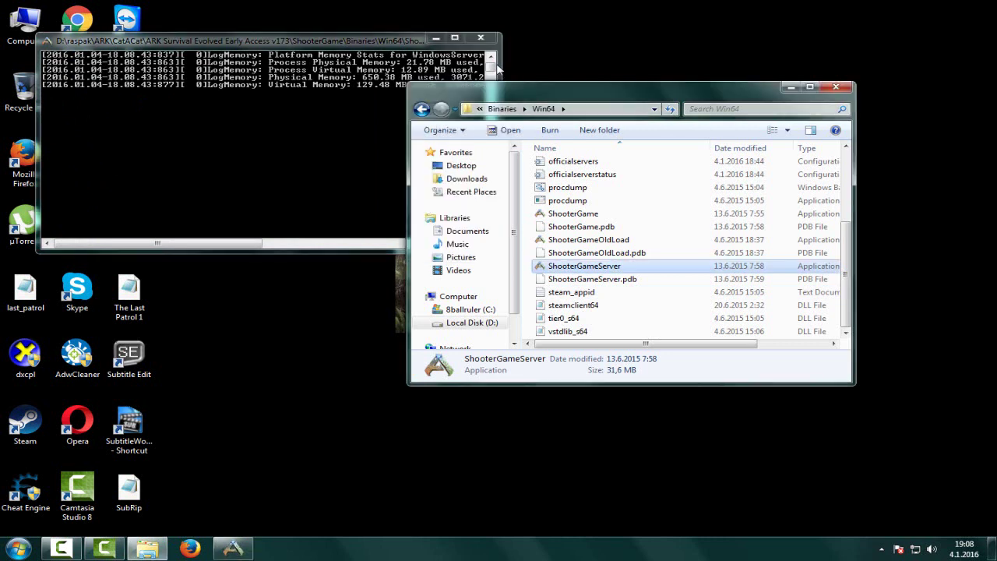
key(BackSpace)
key(BackSpace)
key(BackSpace)
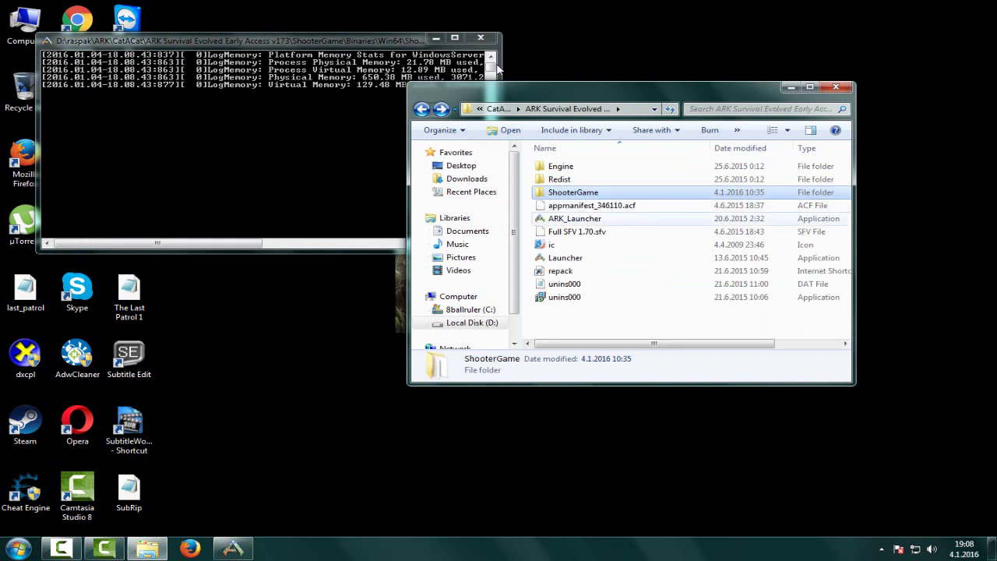
Examine ARK_Launcher and its available file actions without running it, and bring the server console to the front
mouse_move(560, 219)
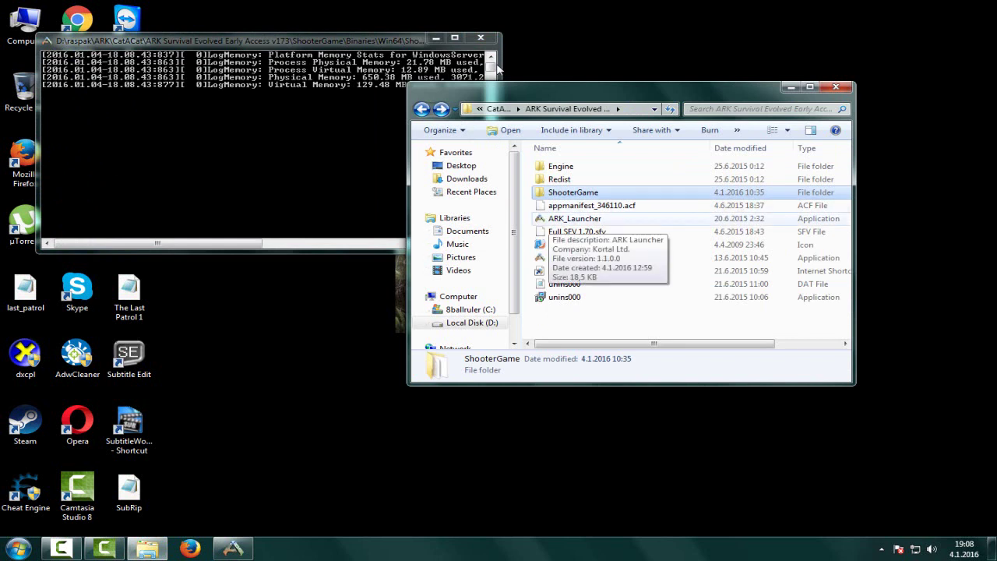
click(560, 219)
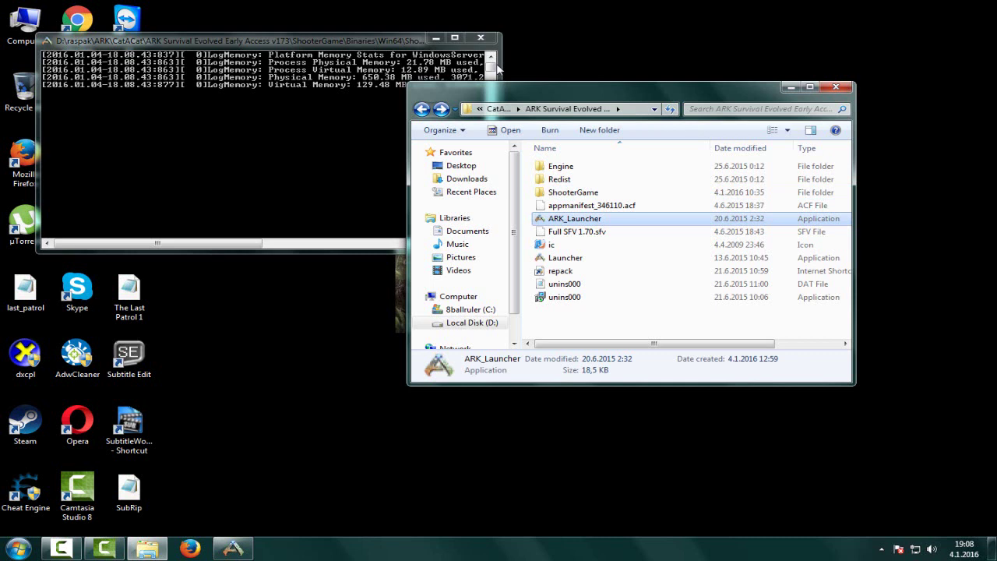
right_click(554, 220)
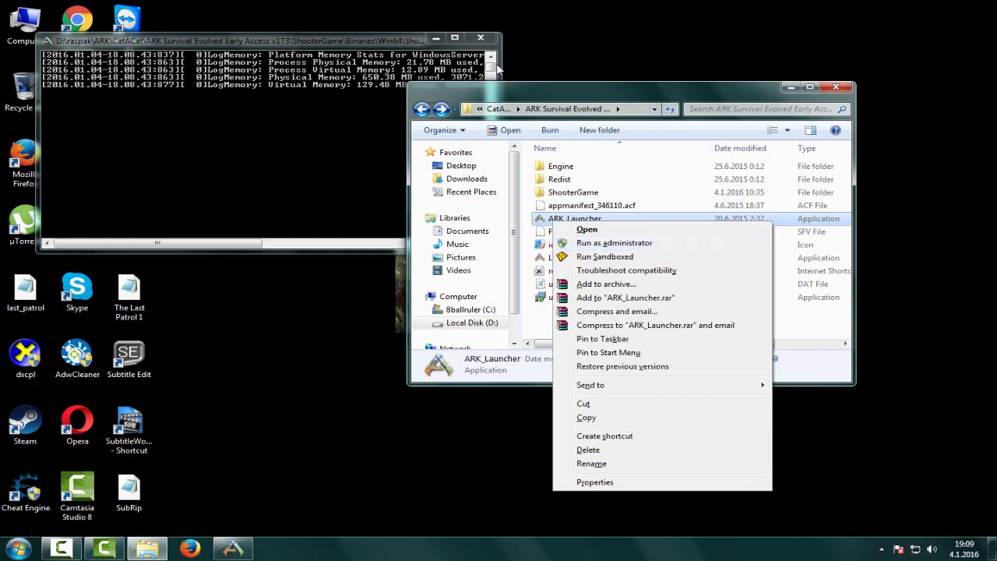
click(498, 71)
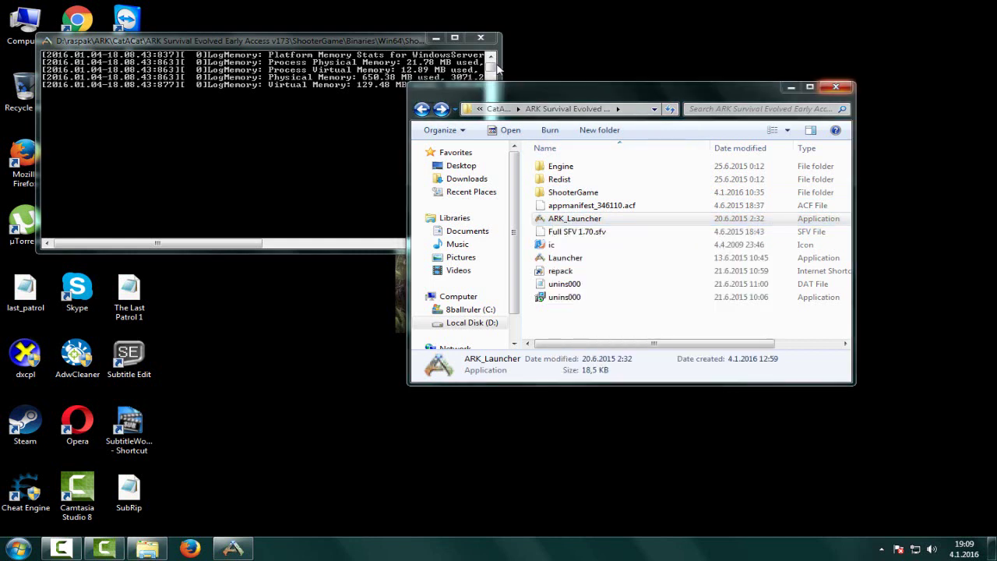
click(498, 70)
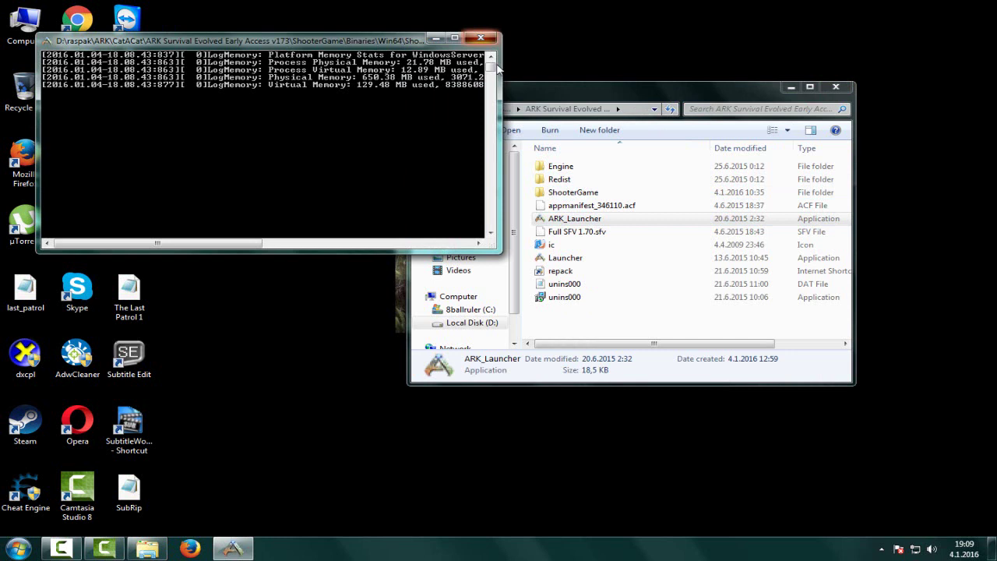